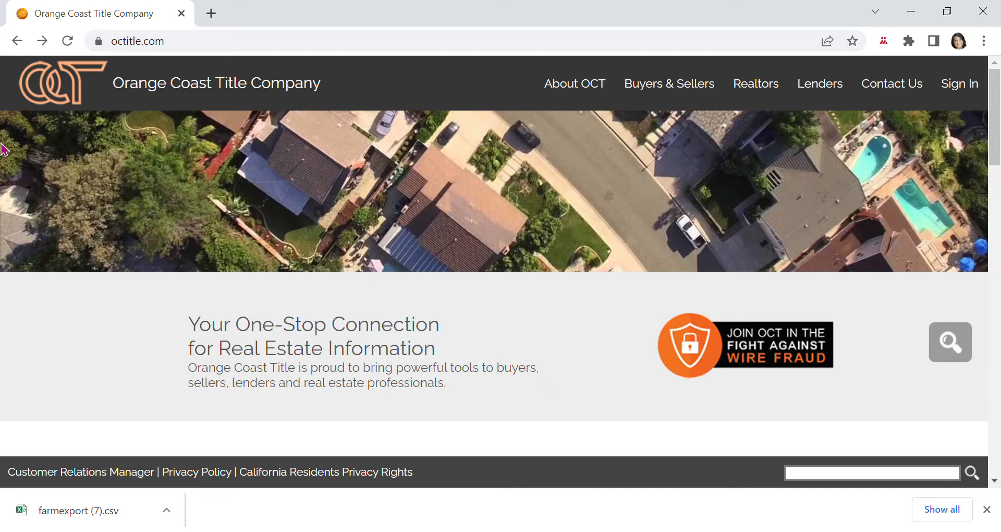
Reload the octitle.com home page from the address bar and bring up the Title Advantage sign-in.
{"action": "left_click", "coordinate": [181, 49]}
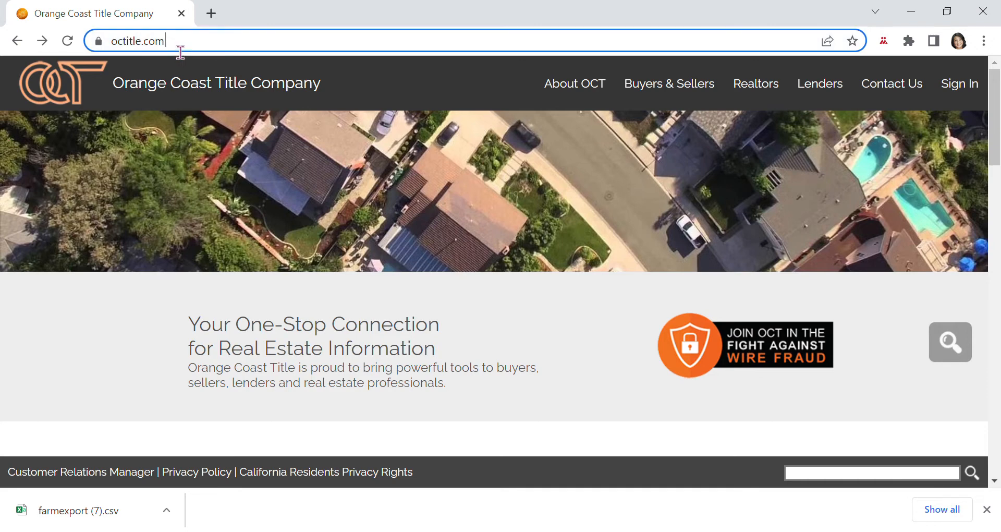
{"action": "left_click_drag", "start_coordinate": [180, 52], "coordinate": [123, 56]}
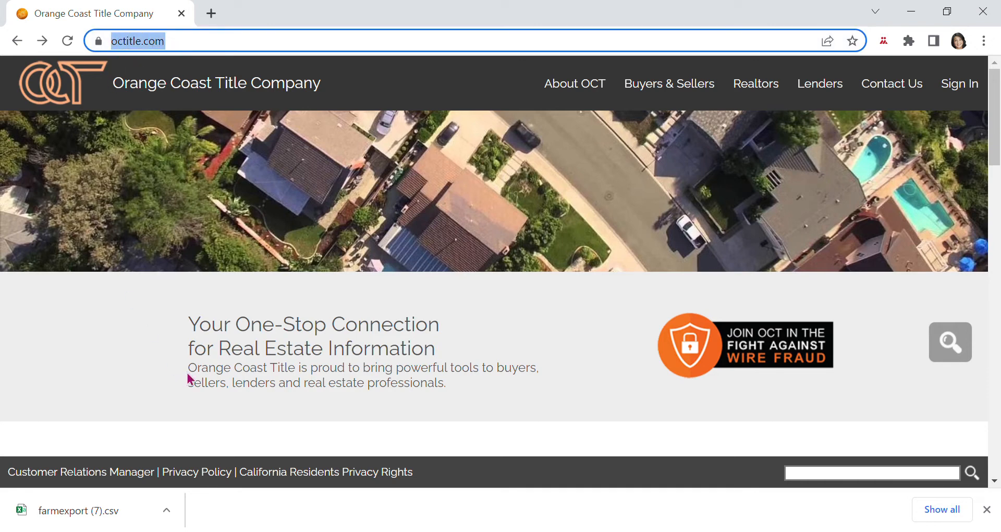
{"action": "left_click", "coordinate": [208, 48]}
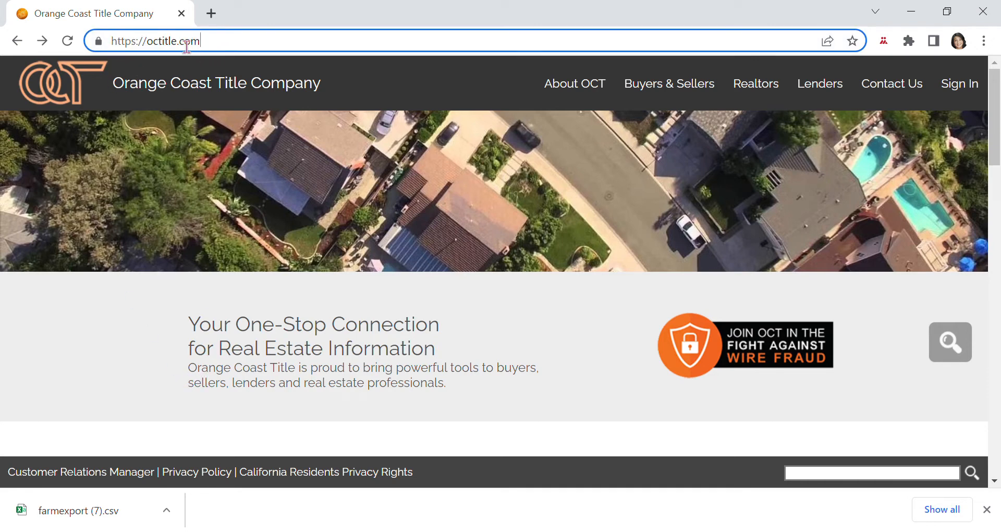
{"action": "key", "text": "Return"}
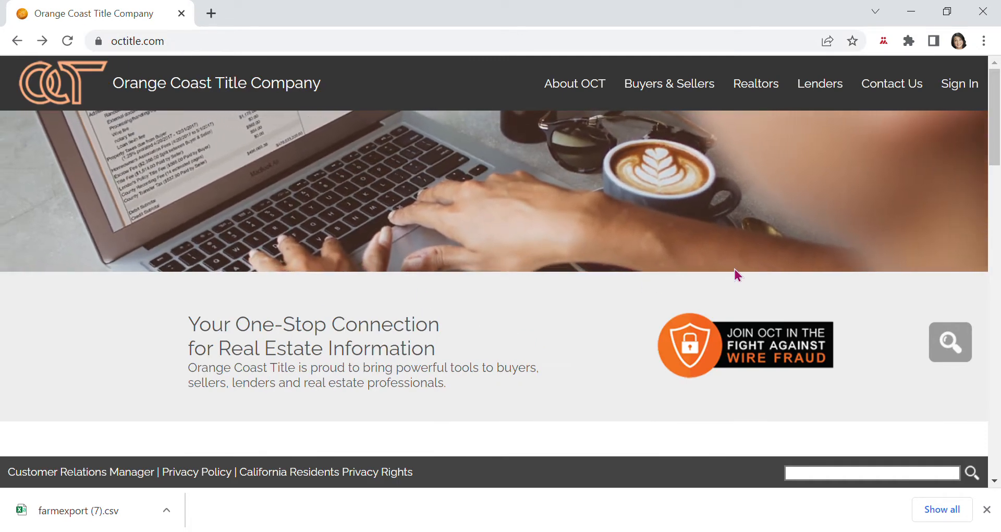
{"action": "left_click", "coordinate": [964, 88]}
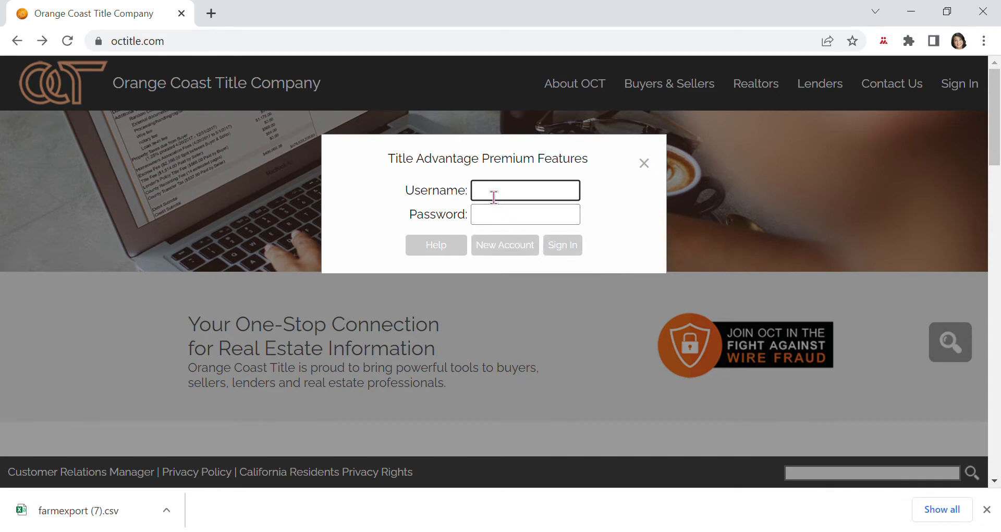
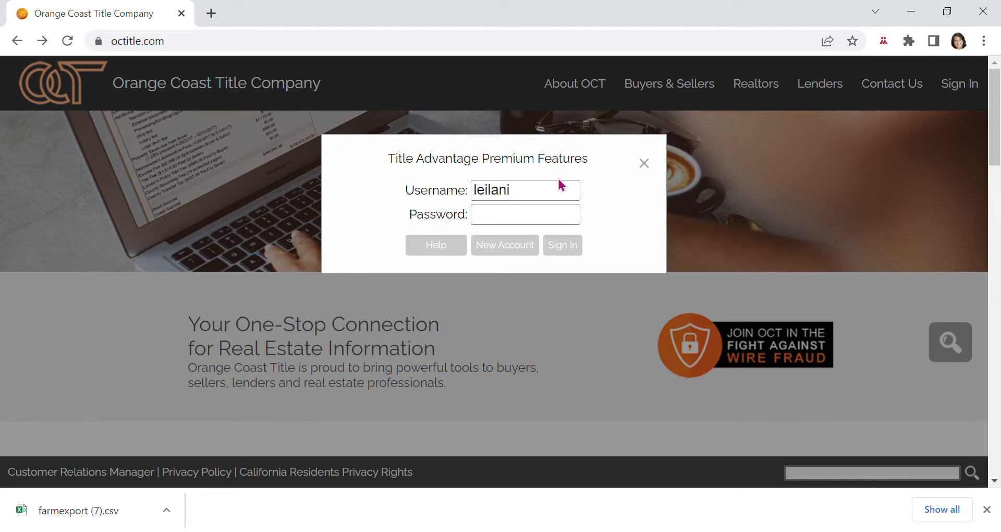
Log in with the account username and password, then dismiss Chrome's password warning.
{"action": "left_click", "coordinate": [508, 221]}
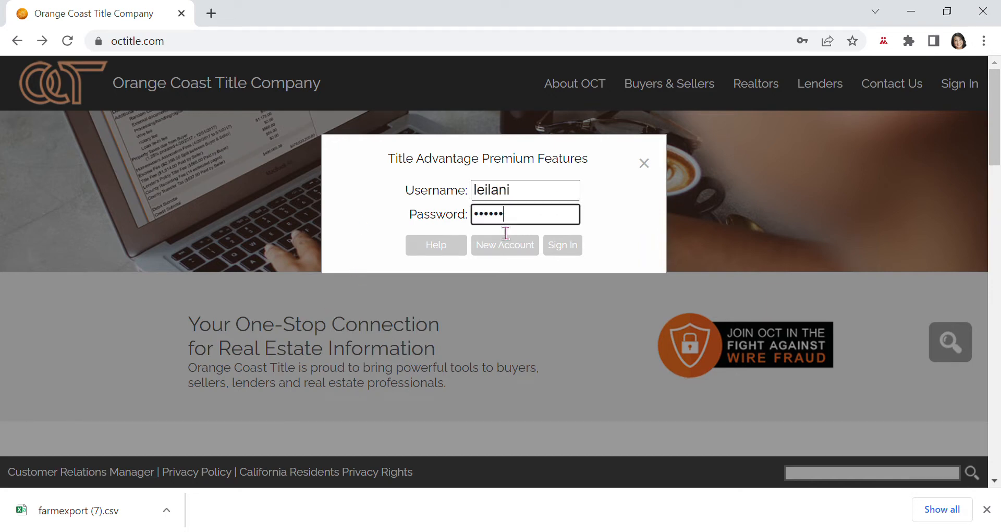
{"action": "left_click", "coordinate": [573, 243]}
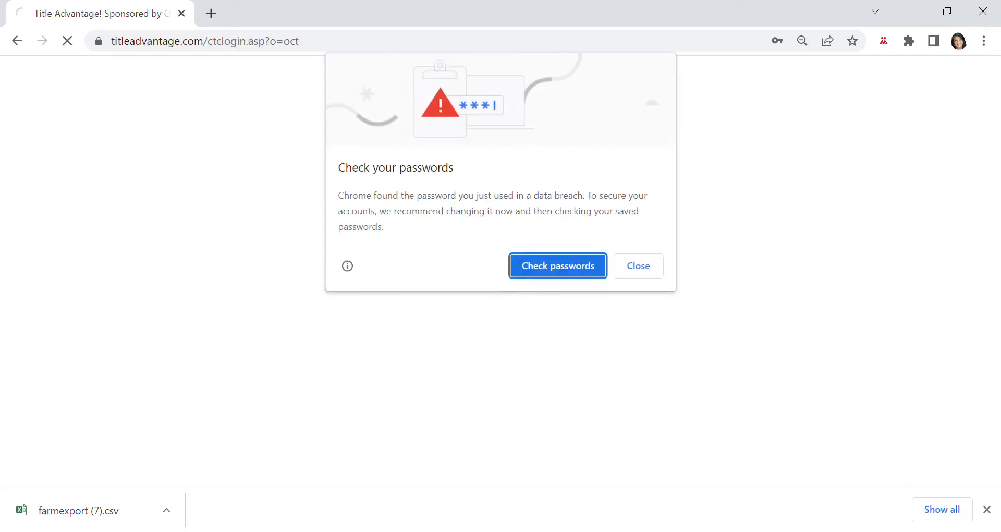
{"action": "left_click", "coordinate": [653, 268]}
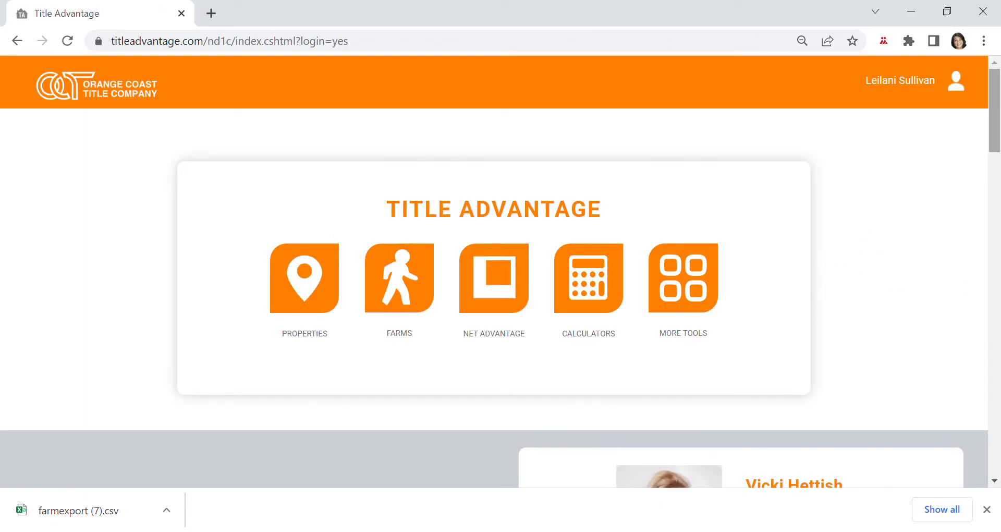
Review the representative's email and phone on the contact card, then go to Farms.
{"action": "scroll", "coordinate": [997, 155], "scroll_direction": "down", "scroll_amount": 5}
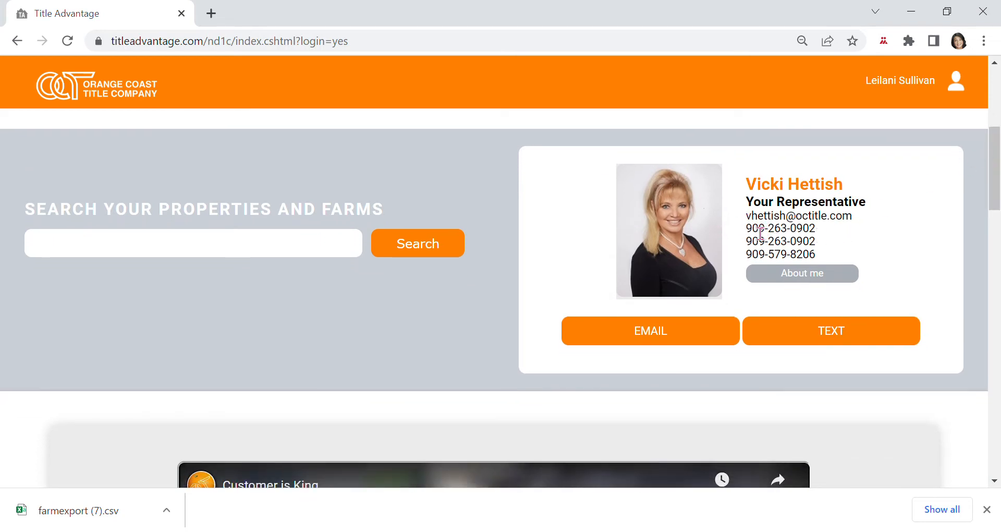
{"action": "left_click_drag", "start_coordinate": [747, 217], "coordinate": [822, 236]}
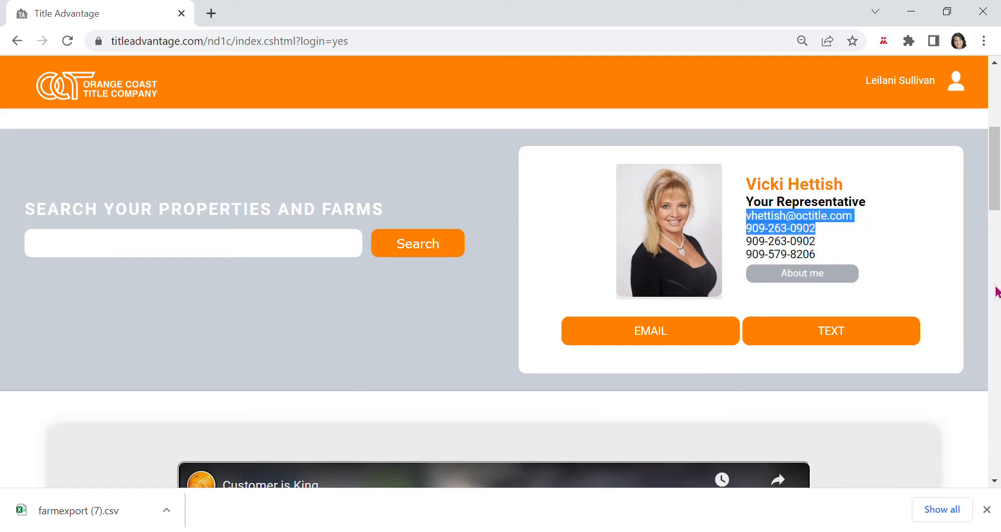
{"action": "left_click", "coordinate": [933, 286]}
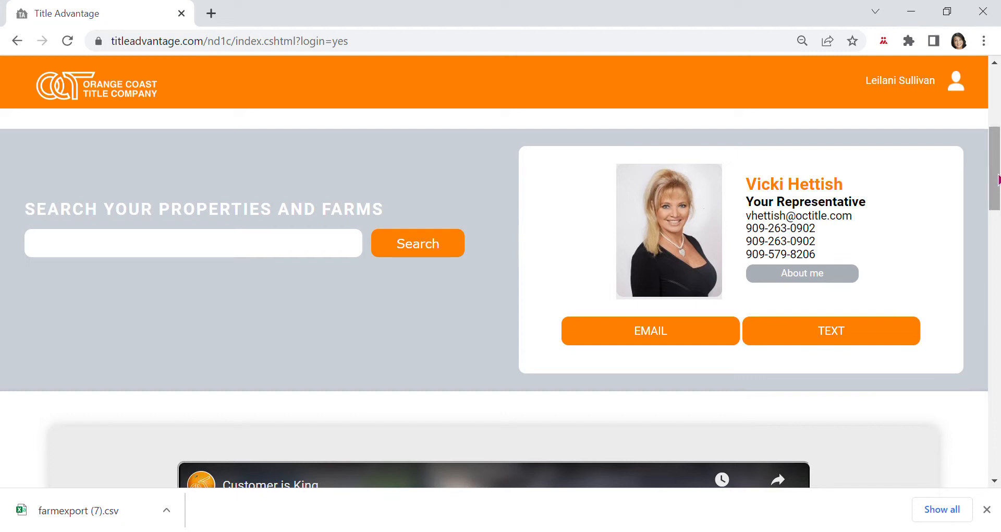
{"action": "left_click_drag", "start_coordinate": [999, 179], "coordinate": [999, 120]}
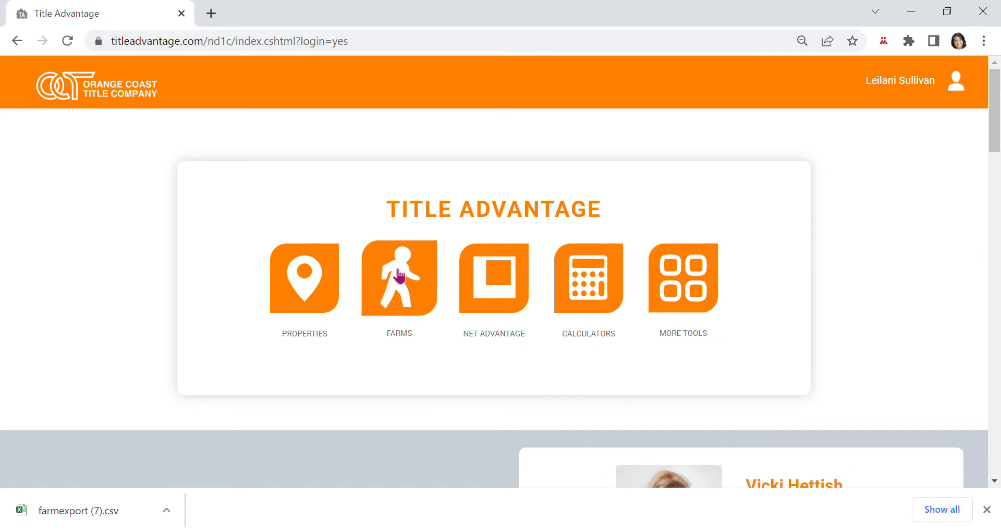
{"action": "left_click", "coordinate": [410, 283]}
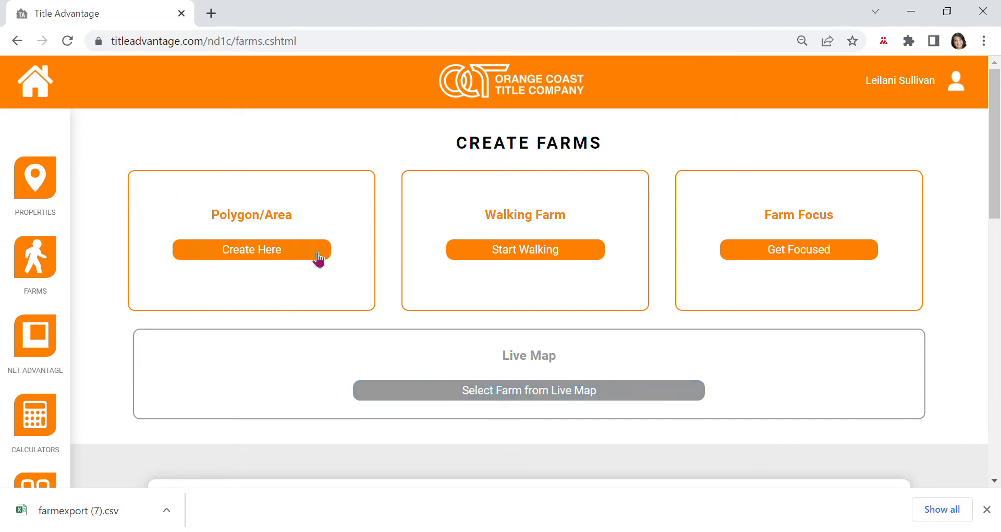
Choose Create Here under Polygon/Area to begin a new polygon farm.
{"action": "left_click", "coordinate": [261, 253]}
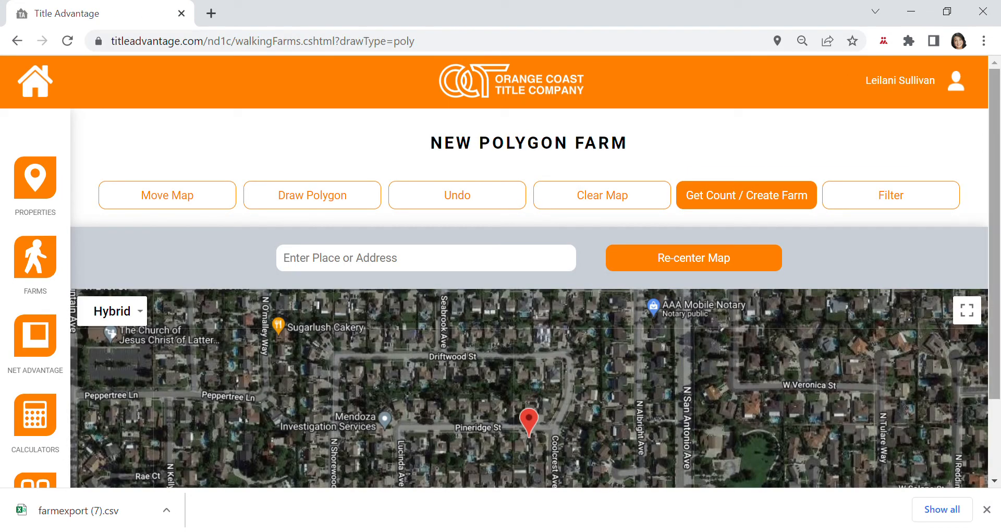
Fill the address box with the saved Chino address and re-center the map on it.
{"action": "left_click_drag", "start_coordinate": [996, 109], "coordinate": [987, 205]}
{"action": "scroll", "coordinate": [840, 166], "scroll_direction": "up", "scroll_amount": 2}
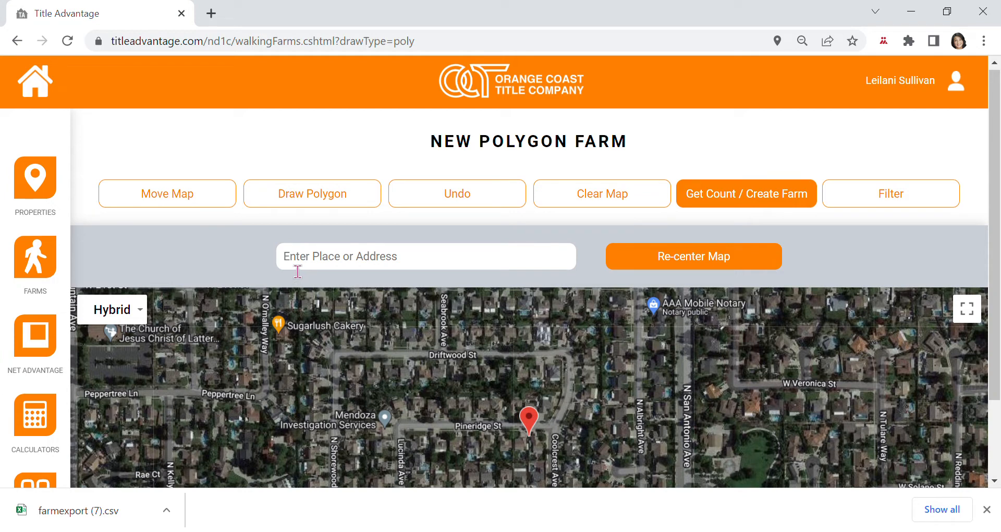
{"action": "left_click", "coordinate": [308, 269]}
{"action": "left_click", "coordinate": [327, 348]}
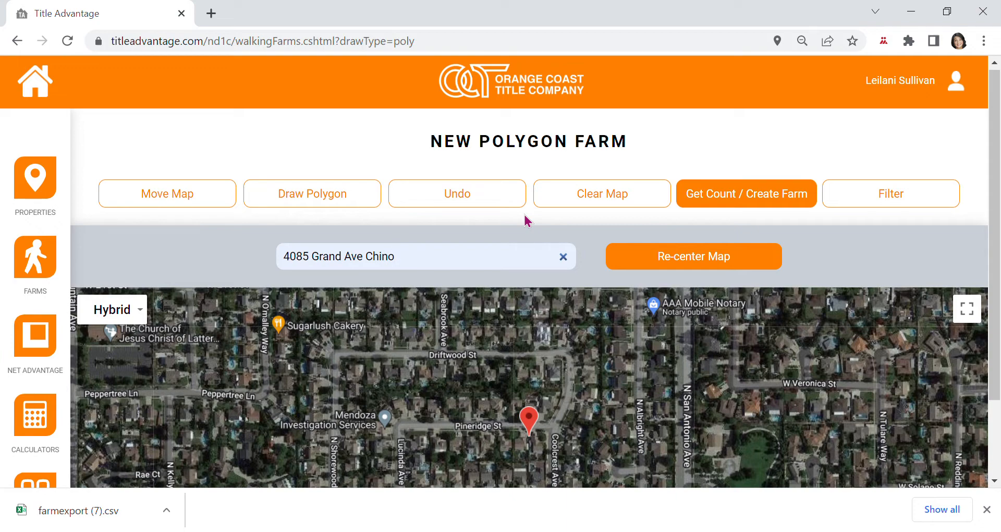
{"action": "key", "text": "Return"}
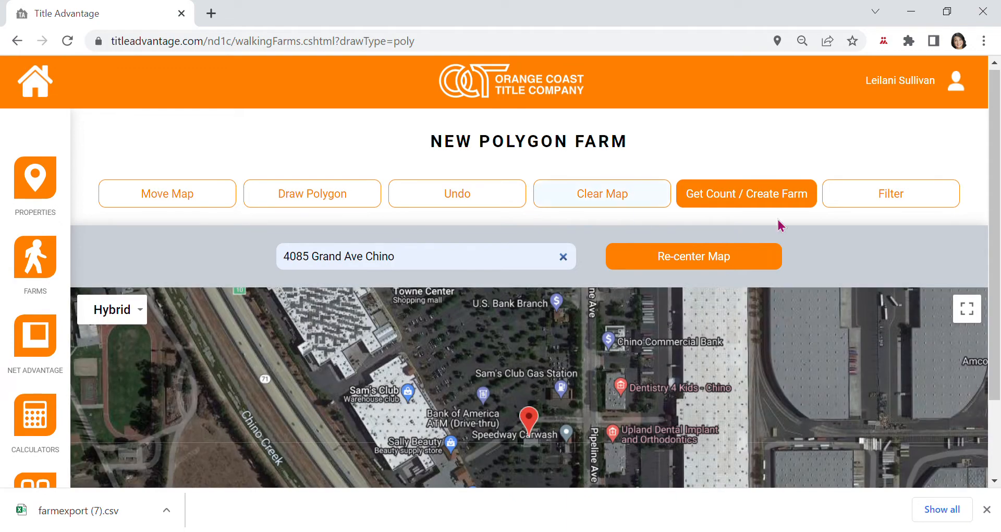
Zoom out, pan south and zoom back in to frame the Buckingham Rd blocks along Chino Hills Pkwy.
{"action": "left_click_drag", "start_coordinate": [996, 109], "coordinate": [996, 188]}
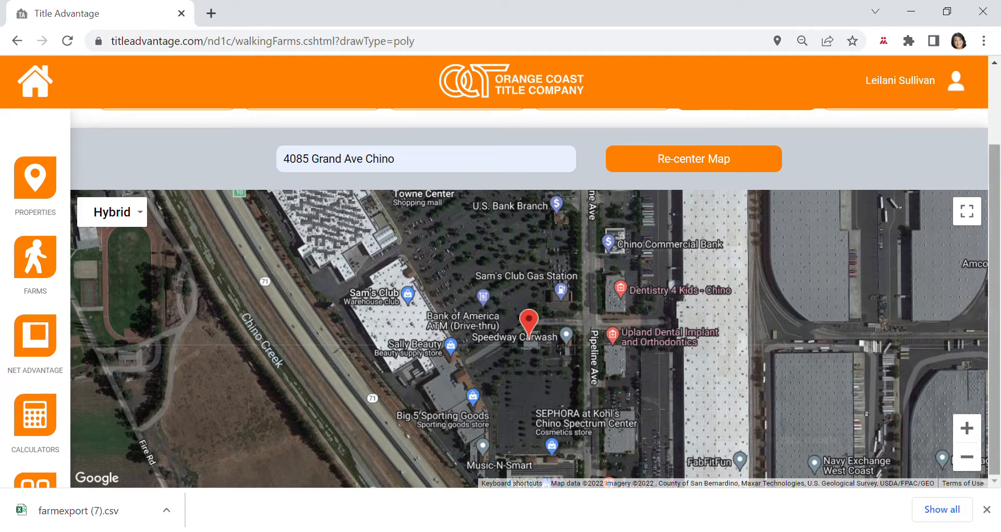
{"action": "left_click", "coordinate": [974, 457]}
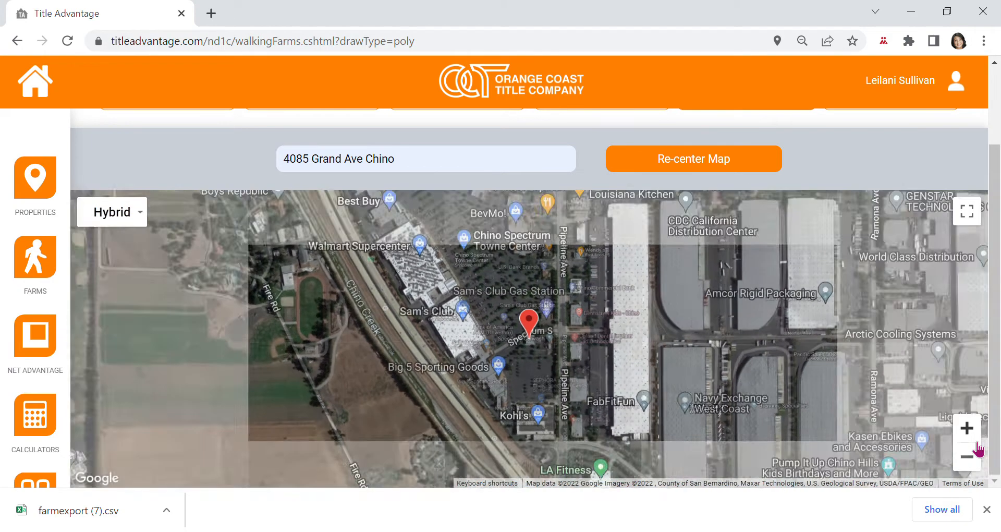
{"action": "left_click", "coordinate": [975, 457]}
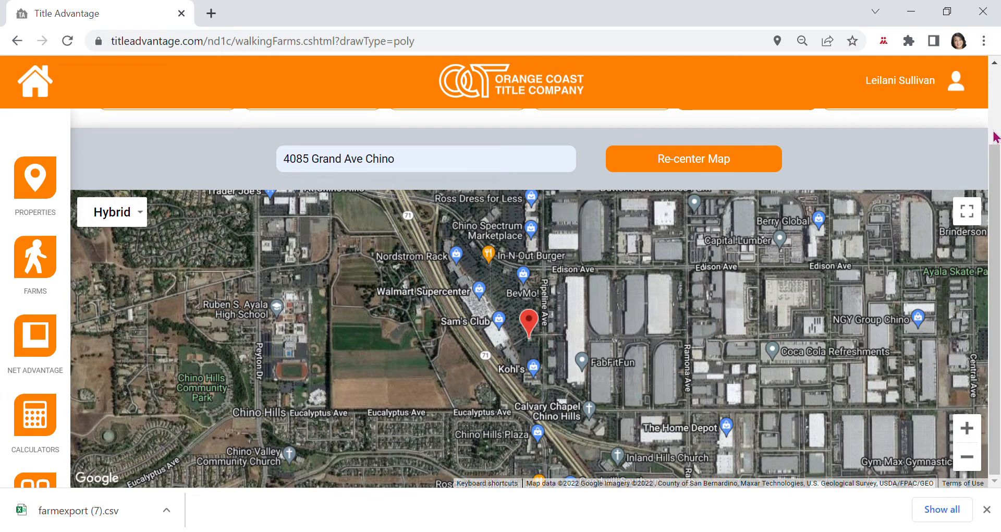
{"action": "left_click", "coordinate": [971, 458]}
{"action": "left_click_drag", "start_coordinate": [586, 369], "coordinate": [610, 260]}
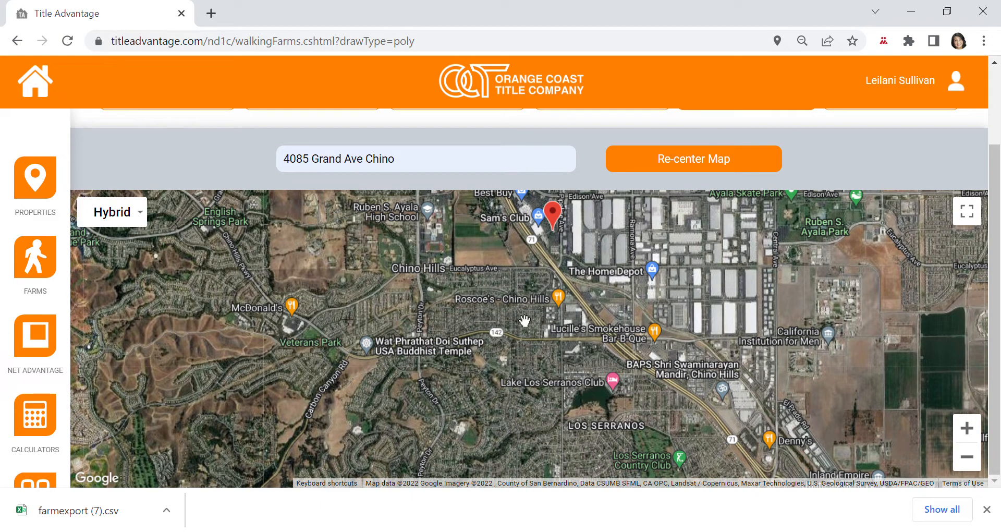
{"action": "left_click", "coordinate": [977, 436]}
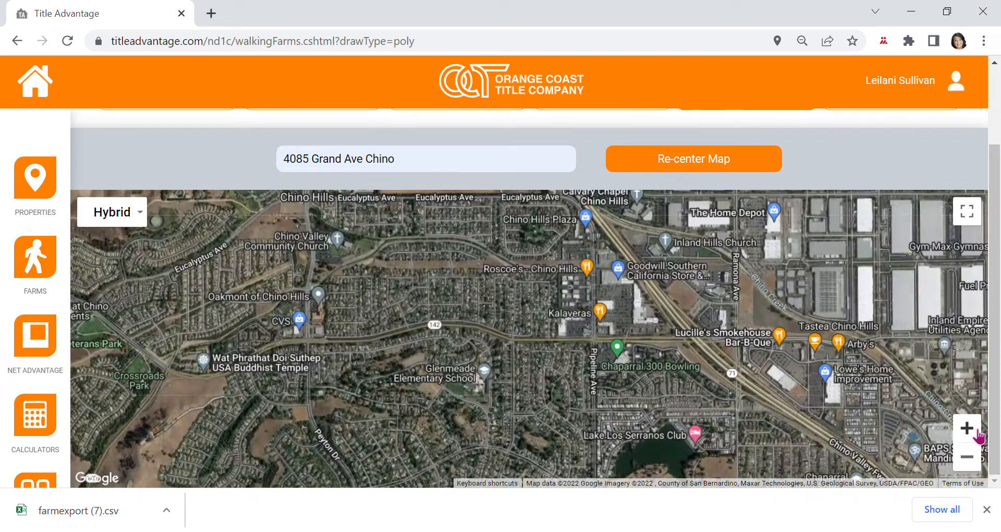
{"action": "left_click", "coordinate": [968, 428]}
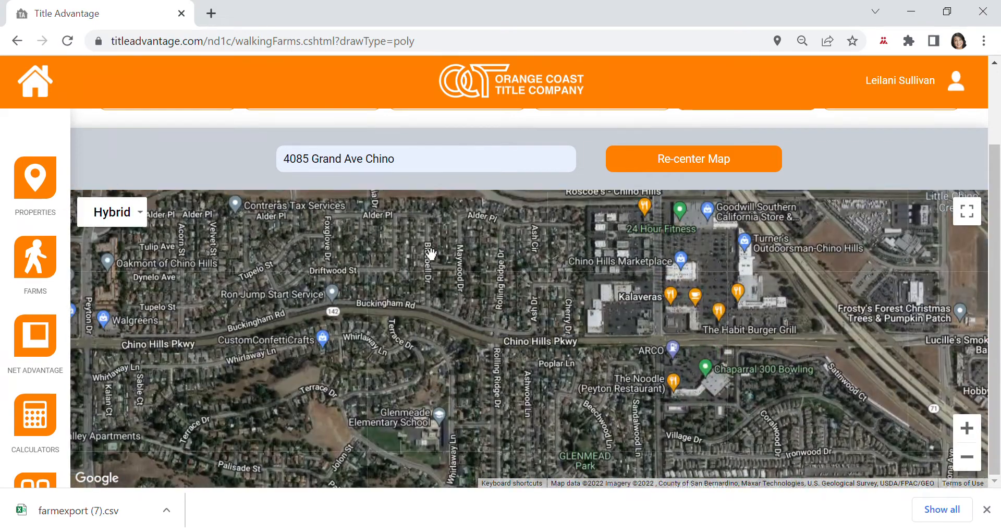
{"action": "left_click_drag", "start_coordinate": [431, 257], "coordinate": [595, 308]}
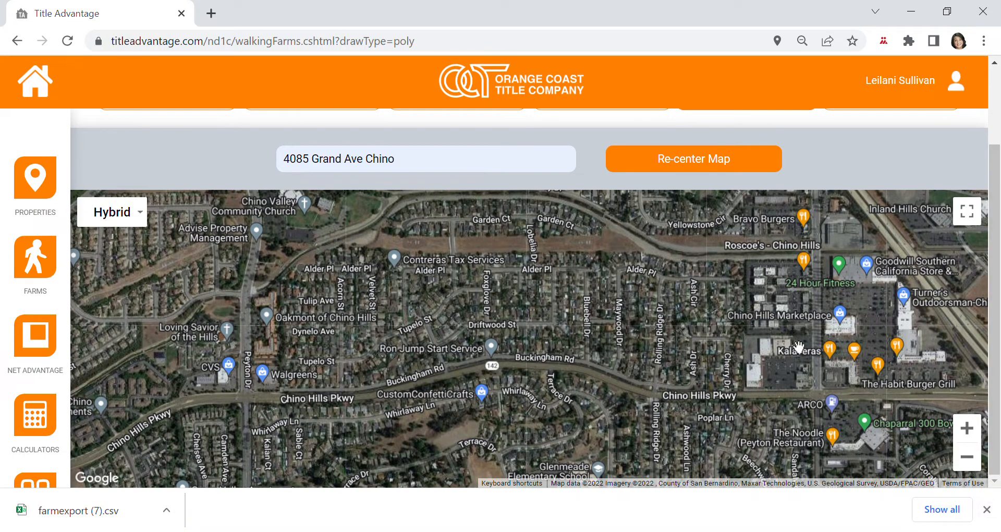
{"action": "left_click_drag", "start_coordinate": [996, 300], "coordinate": [993, 270]}
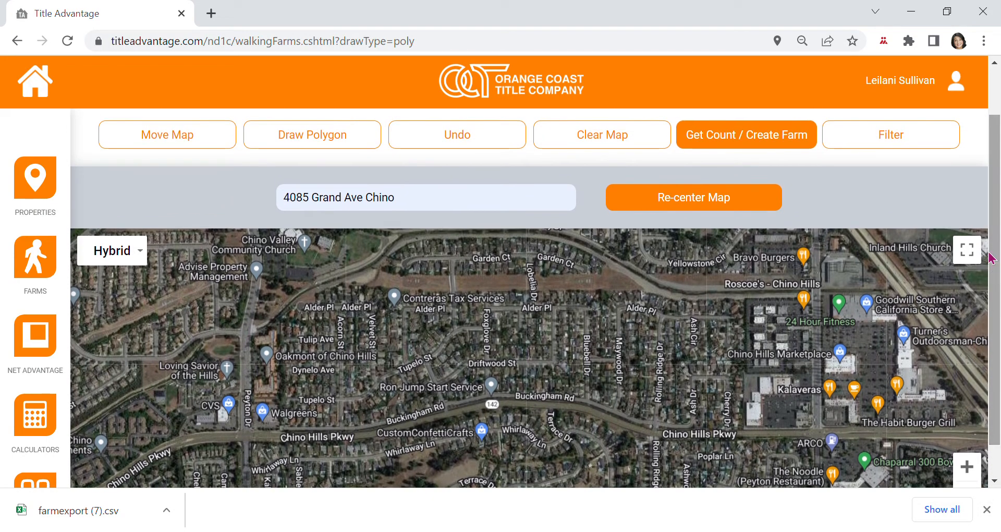
Enable polygon drawing and trace the boundary east along Alder Pl, then down to Chino Hills Pkwy.
{"action": "left_click", "coordinate": [248, 140]}
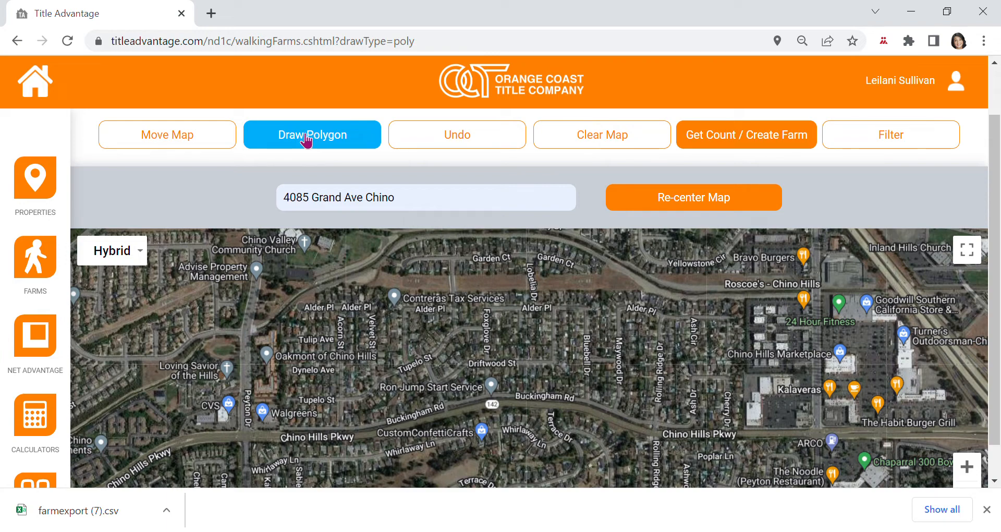
{"action": "left_click", "coordinate": [306, 138]}
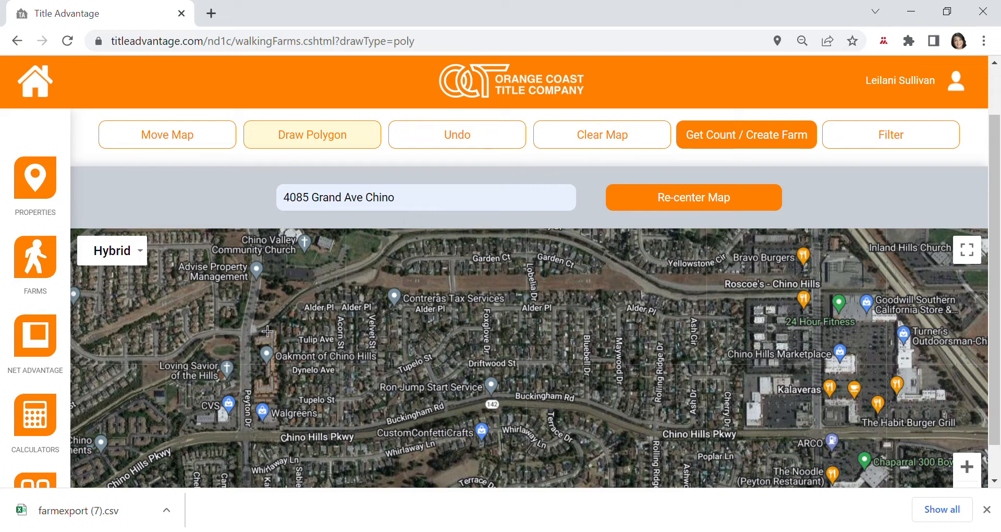
{"action": "left_click", "coordinate": [291, 299]}
{"action": "left_click", "coordinate": [343, 275]}
{"action": "left_click", "coordinate": [467, 286]}
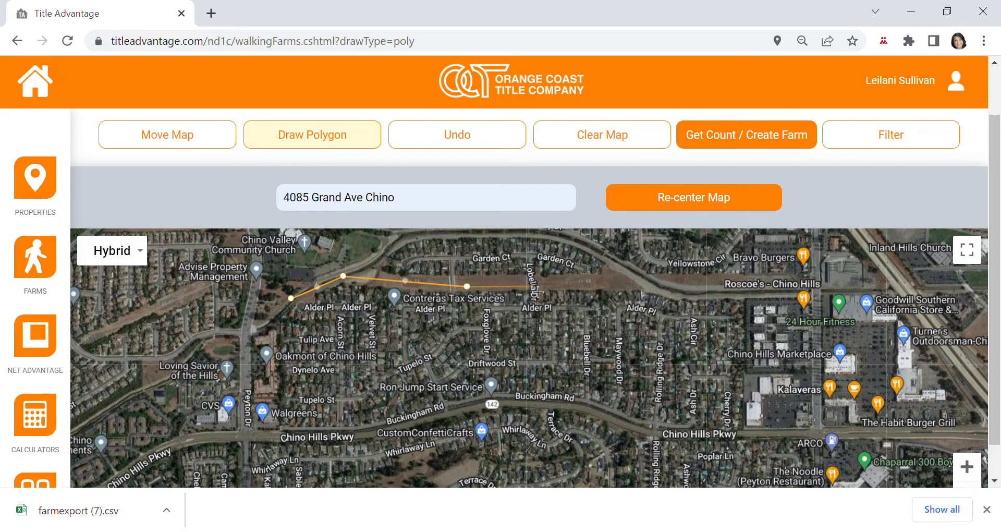
{"action": "left_click", "coordinate": [573, 284]}
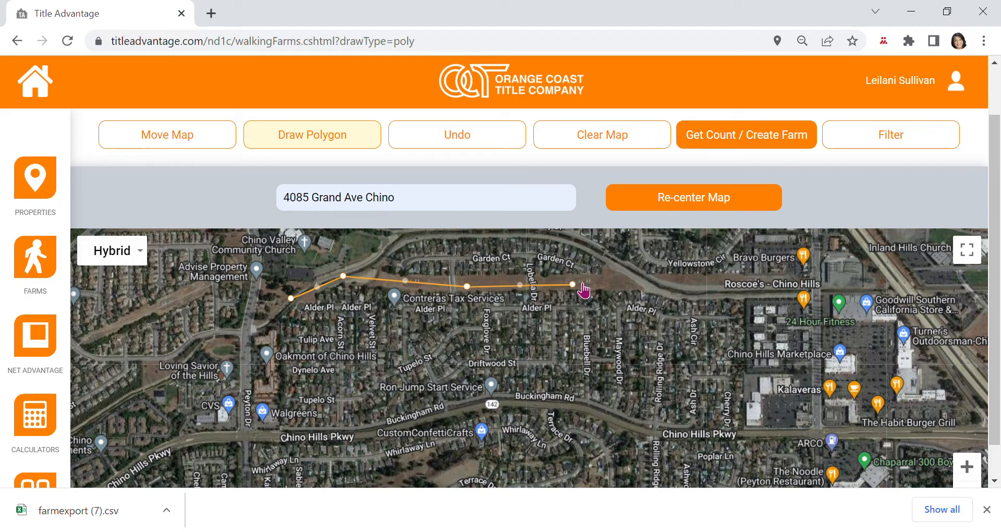
{"action": "left_click", "coordinate": [624, 282]}
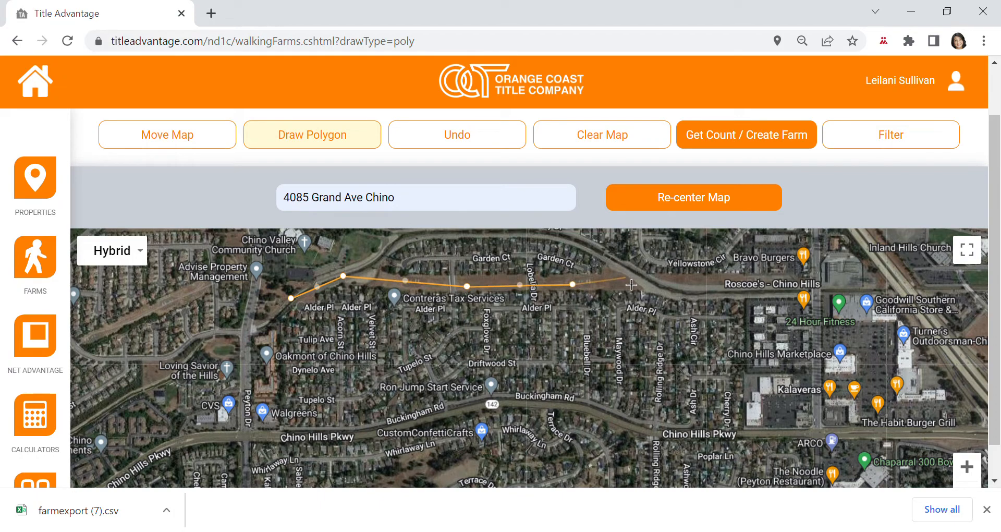
{"action": "left_click", "coordinate": [674, 297]}
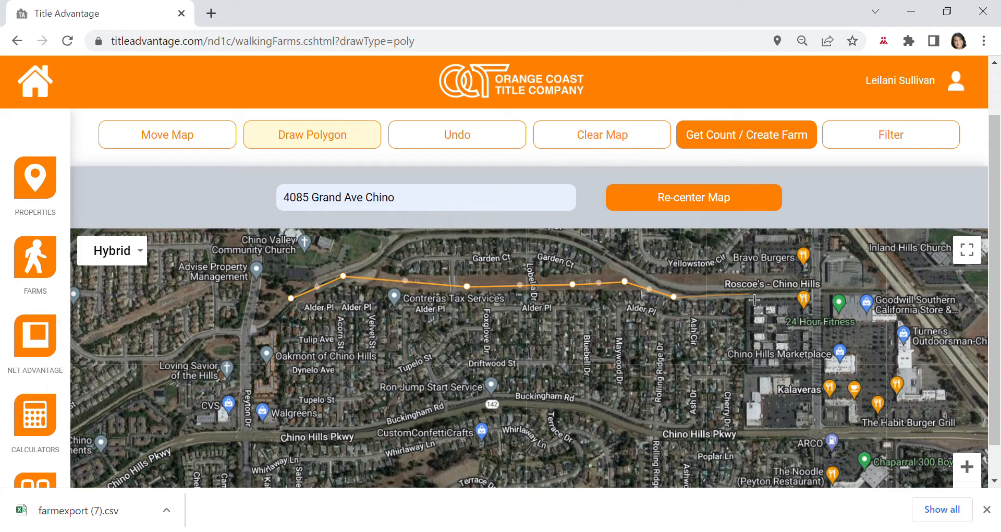
{"action": "left_click", "coordinate": [747, 294]}
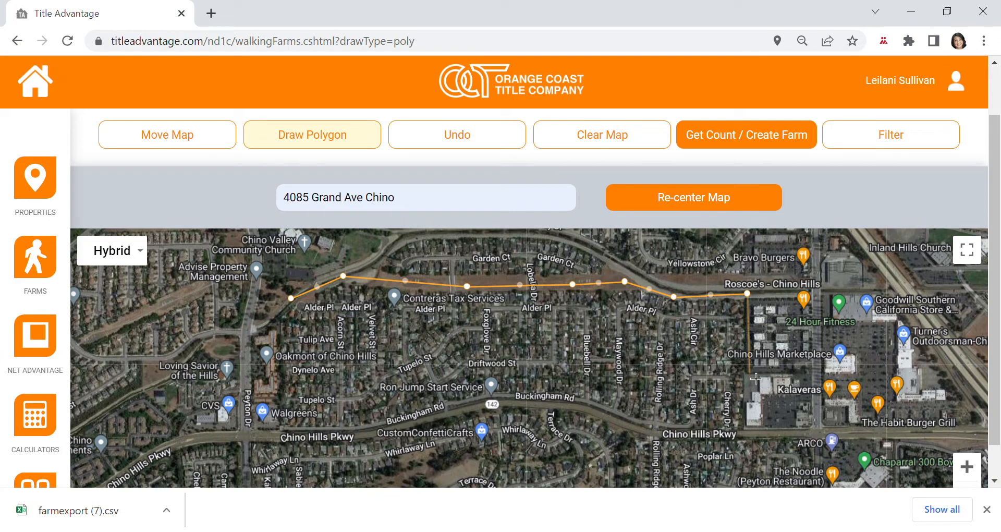
{"action": "left_click", "coordinate": [750, 370]}
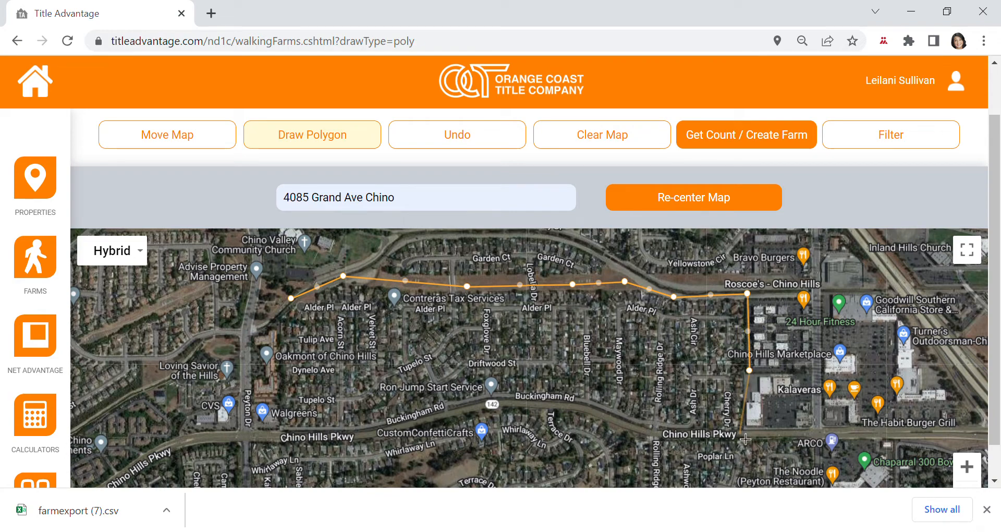
{"action": "left_click", "coordinate": [740, 435]}
Trace west along Buckingham Rd and Chino Hills Pkwy, up Peyton Dr, and close the polygon.
{"action": "left_click", "coordinate": [663, 433]}
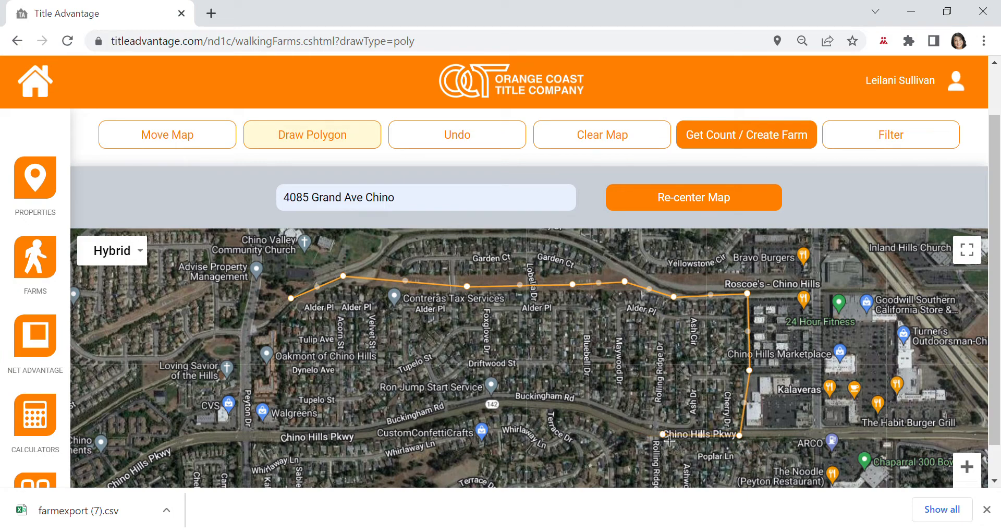
{"action": "left_click", "coordinate": [614, 419]}
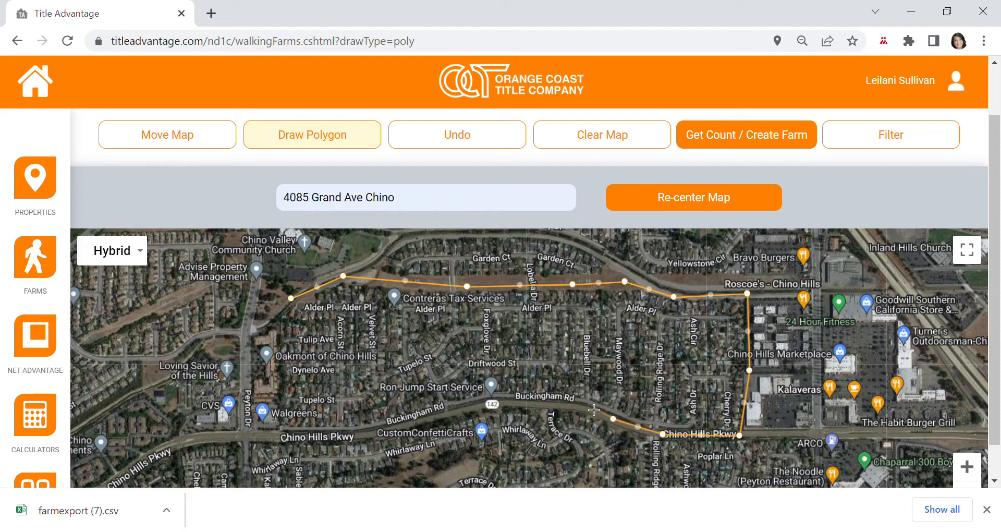
{"action": "left_click", "coordinate": [548, 396]}
{"action": "left_click", "coordinate": [488, 399]}
{"action": "left_click", "coordinate": [426, 418]}
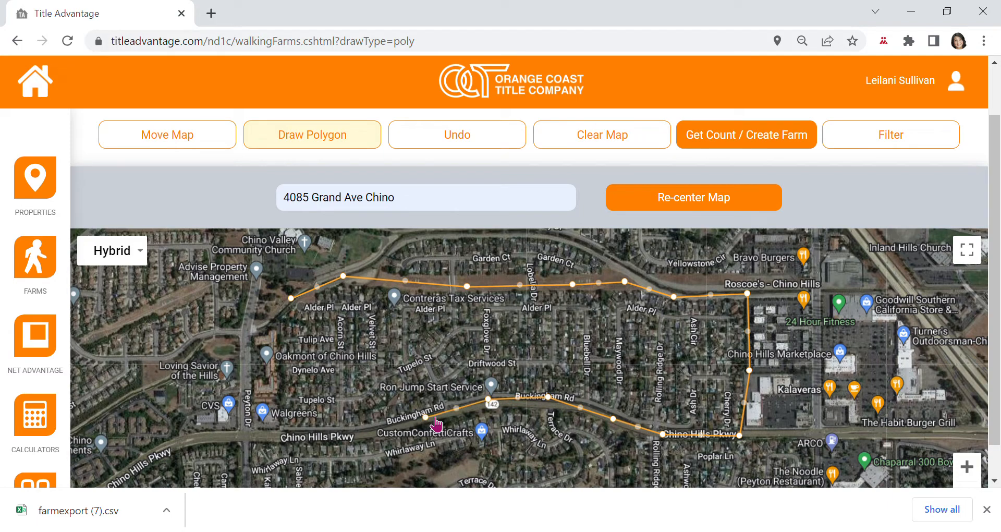
{"action": "left_click", "coordinate": [373, 434]}
{"action": "left_click", "coordinate": [299, 437]}
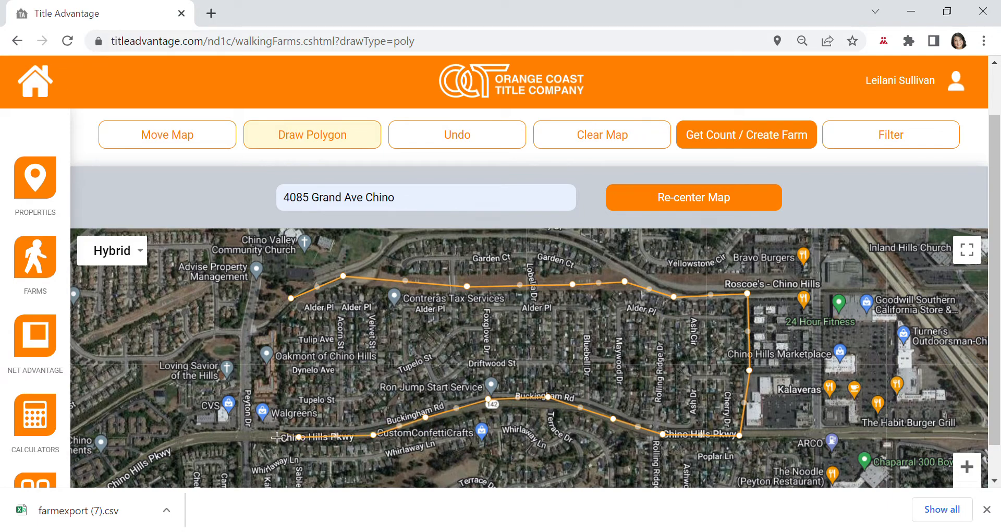
{"action": "left_click", "coordinate": [243, 436]}
{"action": "left_click", "coordinate": [246, 366]}
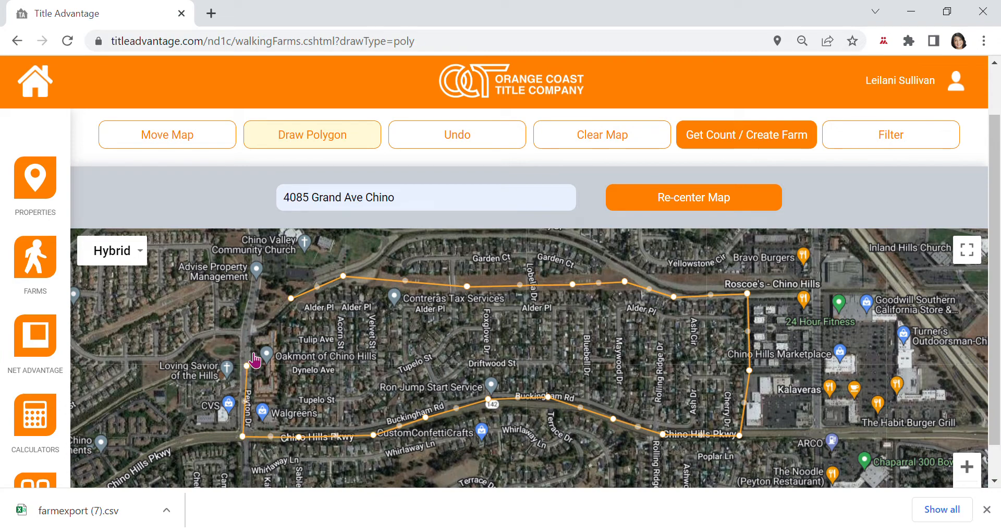
{"action": "left_click", "coordinate": [249, 323]}
{"action": "left_click", "coordinate": [291, 299]}
{"action": "left_click", "coordinate": [293, 300]}
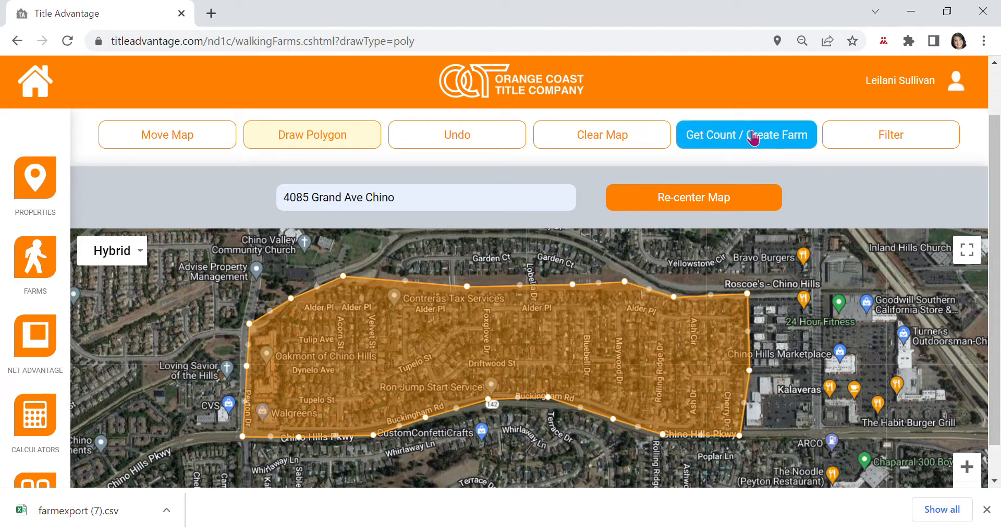
Count the 439 properties in the polygon and create the farm with the suggested Demonstration Farm name.
{"action": "left_click", "coordinate": [721, 140]}
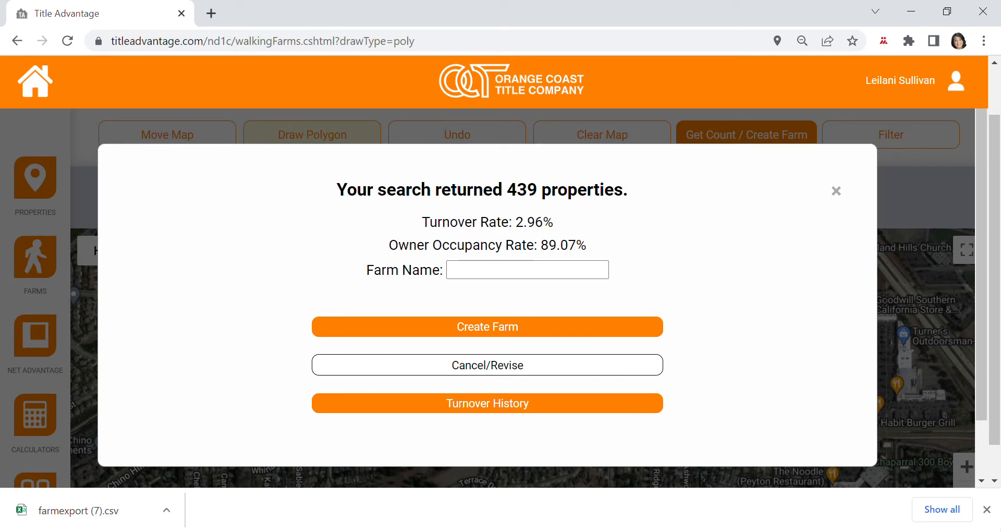
{"action": "left_click", "coordinate": [471, 281]}
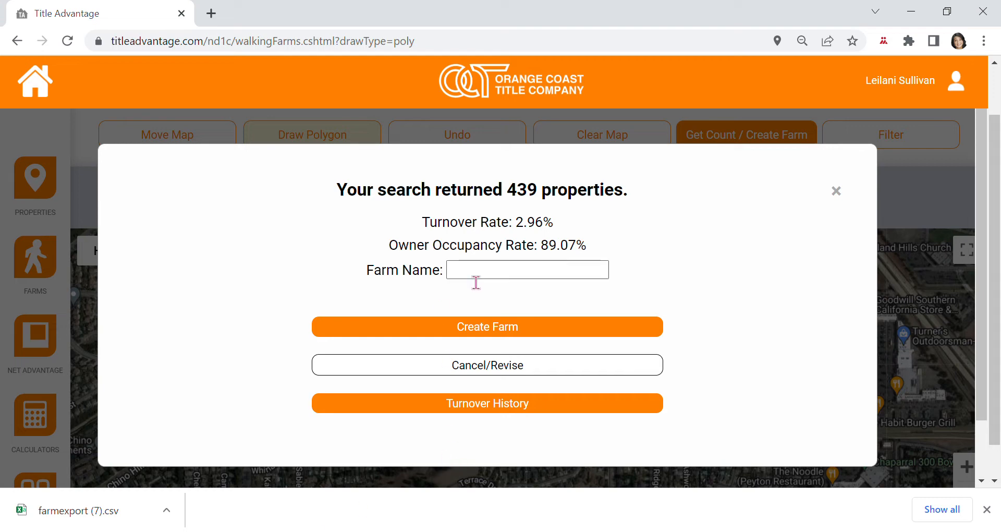
{"action": "left_click", "coordinate": [489, 311]}
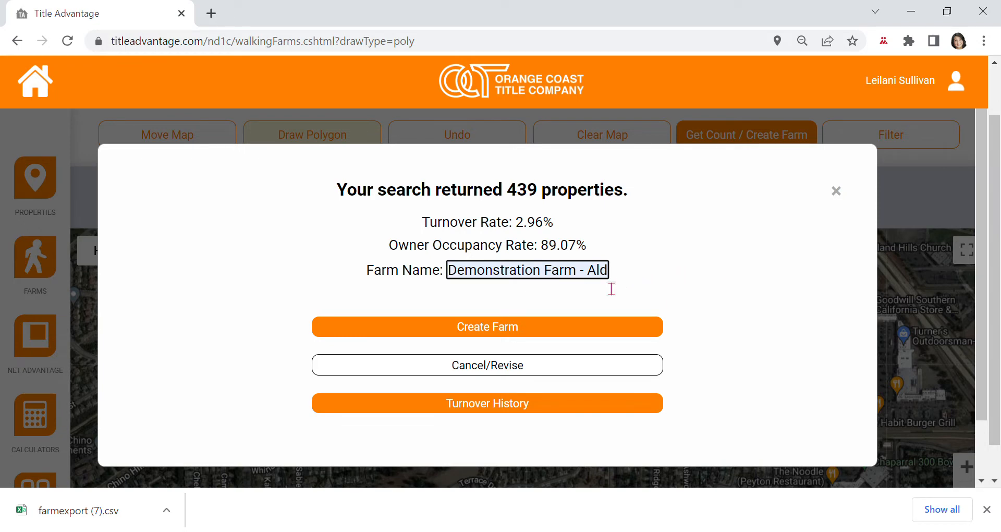
{"action": "left_click", "coordinate": [483, 331]}
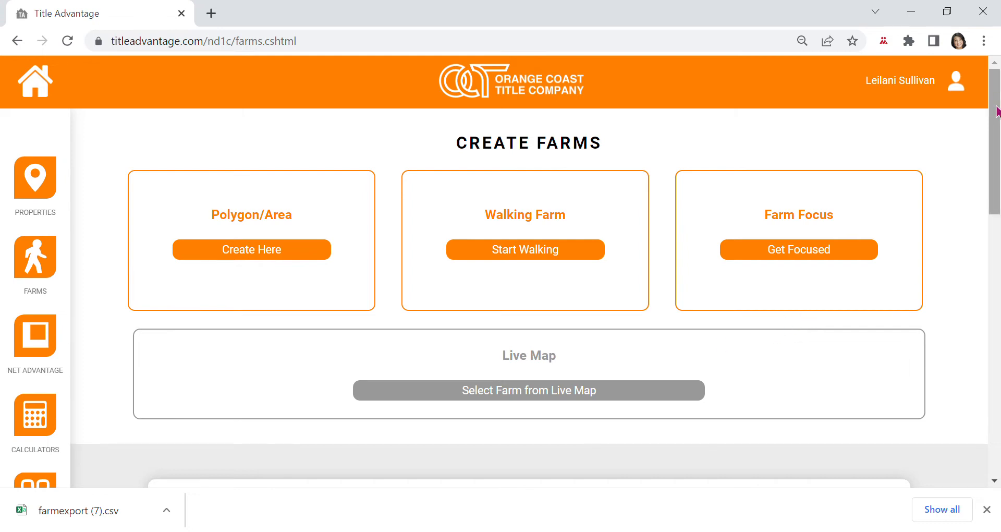
Open 'Demonstration Farm - Alder Pl' from the Parent Farms list in My Farms.
{"action": "left_click_drag", "start_coordinate": [997, 111], "coordinate": [977, 158]}
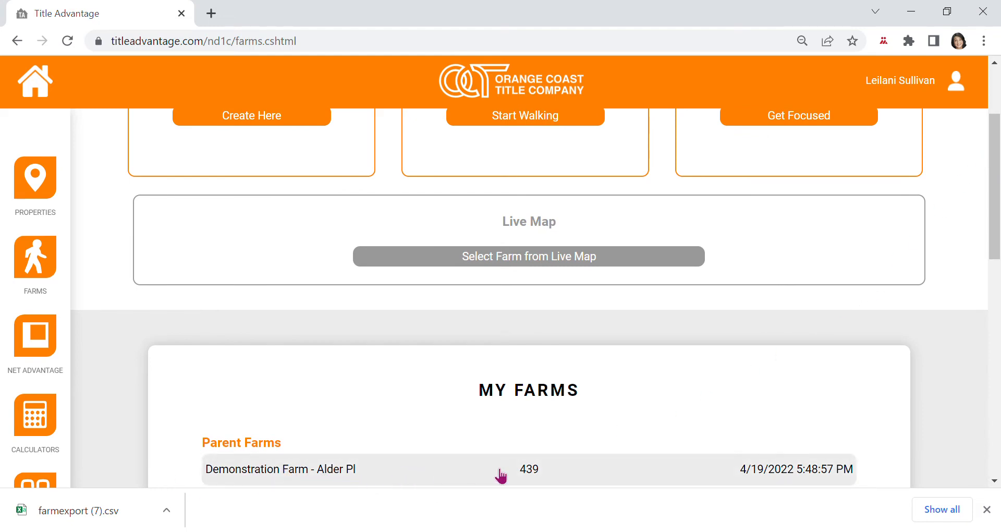
{"action": "left_click", "coordinate": [534, 473]}
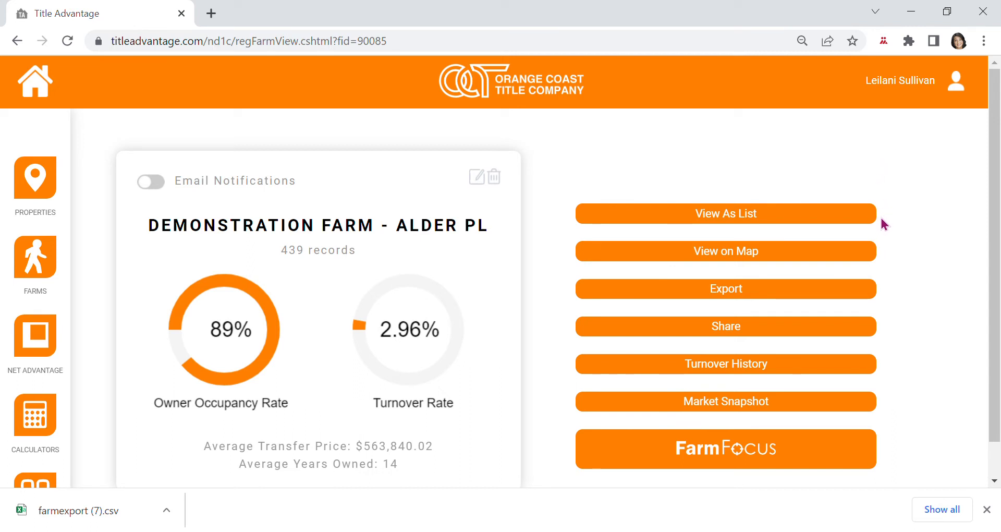
{"action": "left_click", "coordinate": [727, 222]}
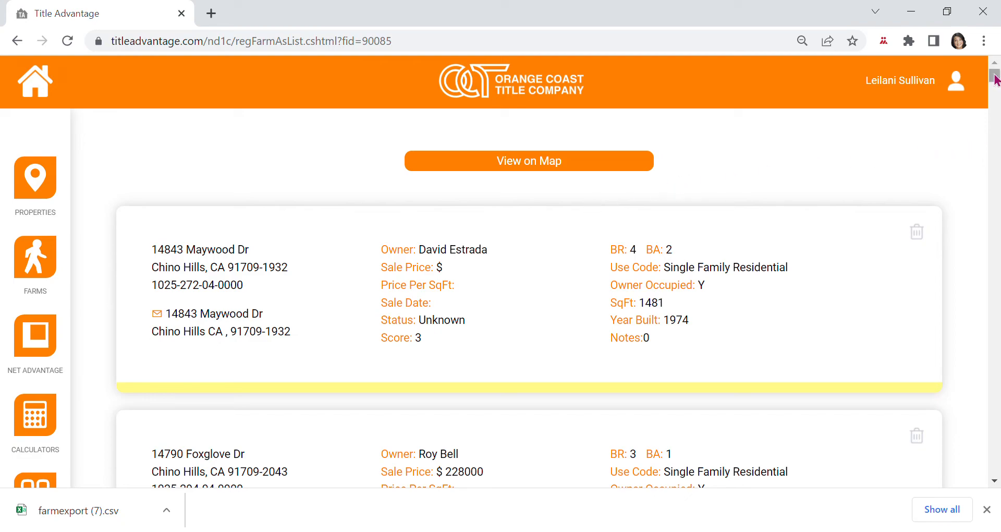
{"action": "mouse_move", "coordinate": [995, 79]}
{"action": "left_mouse_down"}
{"action": "mouse_move", "coordinate": [997, 116]}
{"action": "mouse_move", "coordinate": [996, 75]}
{"action": "left_mouse_up"}
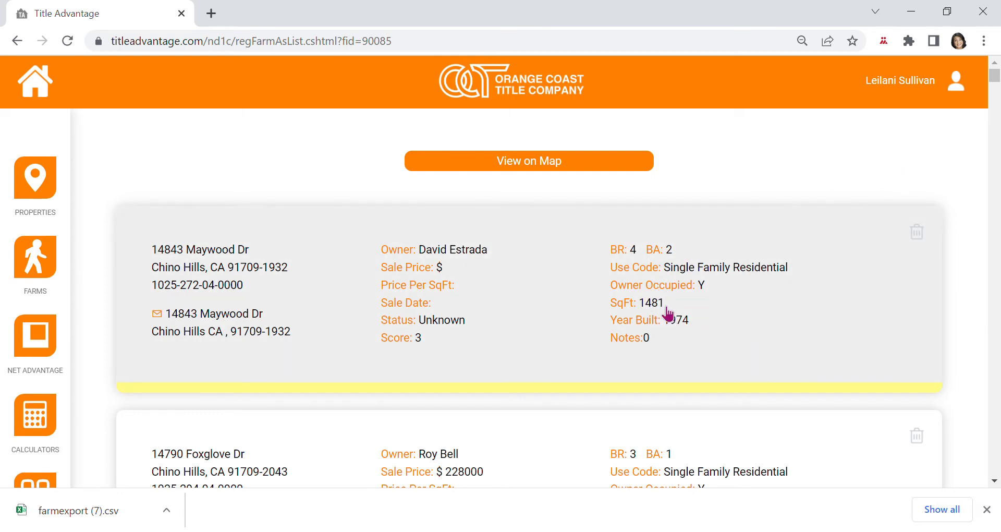
{"action": "mouse_move", "coordinate": [995, 72]}
{"action": "left_mouse_down"}
{"action": "mouse_move", "coordinate": [994, 92]}
{"action": "mouse_move", "coordinate": [986, 70]}
{"action": "left_mouse_up"}
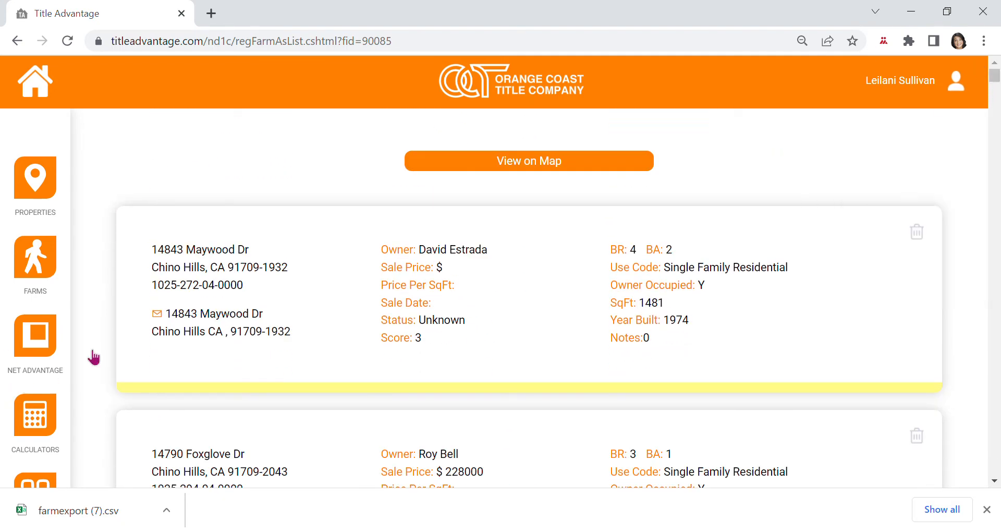
{"action": "left_click", "coordinate": [17, 40]}
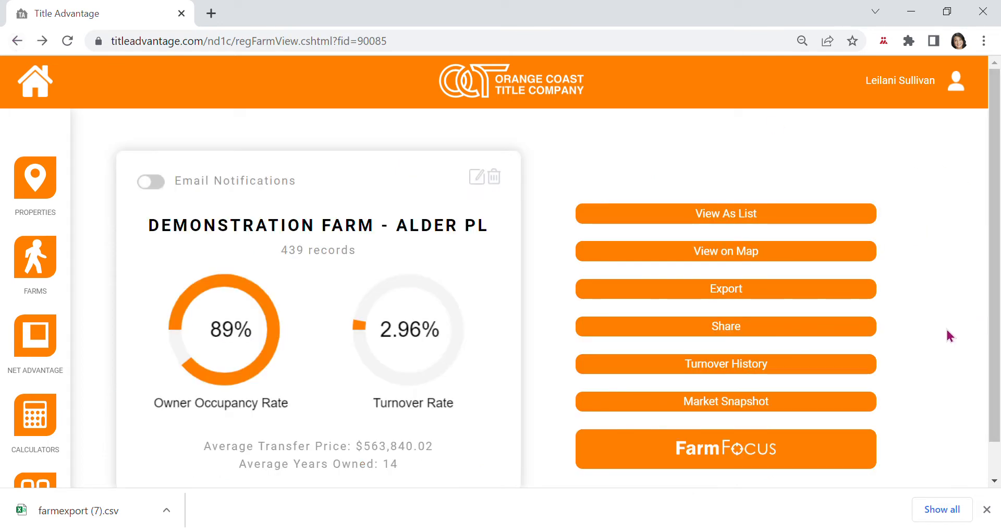
Plot the farm's properties on the map, zoom and pan to them, and open an Osmunda Ave house's popup.
{"action": "left_click", "coordinate": [732, 256]}
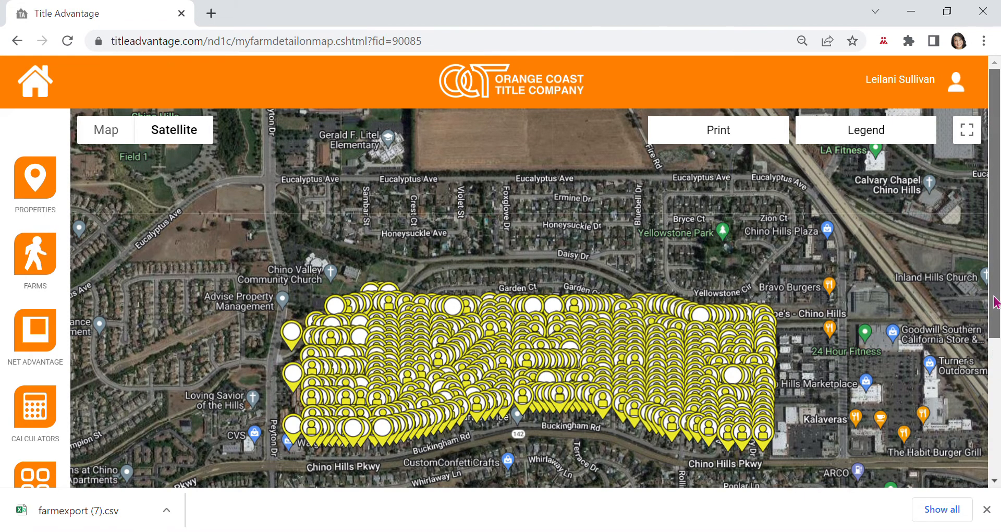
{"action": "scroll", "coordinate": [996, 376], "scroll_direction": "down", "scroll_amount": 2}
{"action": "scroll", "coordinate": [991, 362], "scroll_direction": "down", "scroll_amount": 1}
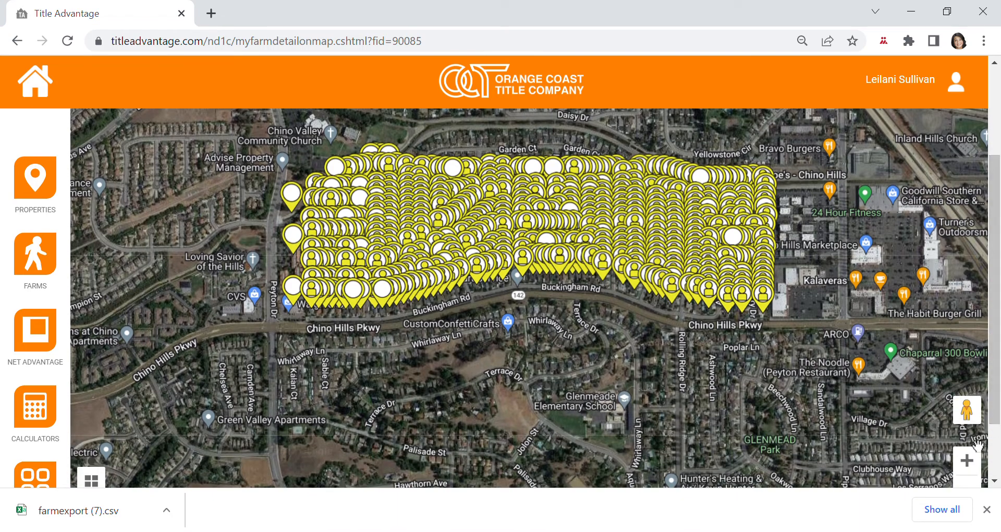
{"action": "left_click", "coordinate": [968, 461]}
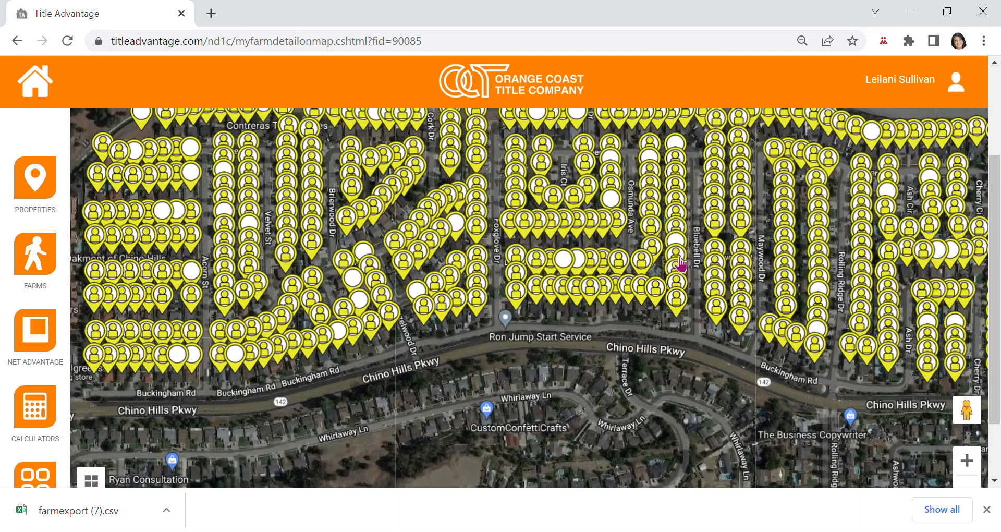
{"action": "left_click_drag", "start_coordinate": [682, 263], "coordinate": [719, 313]}
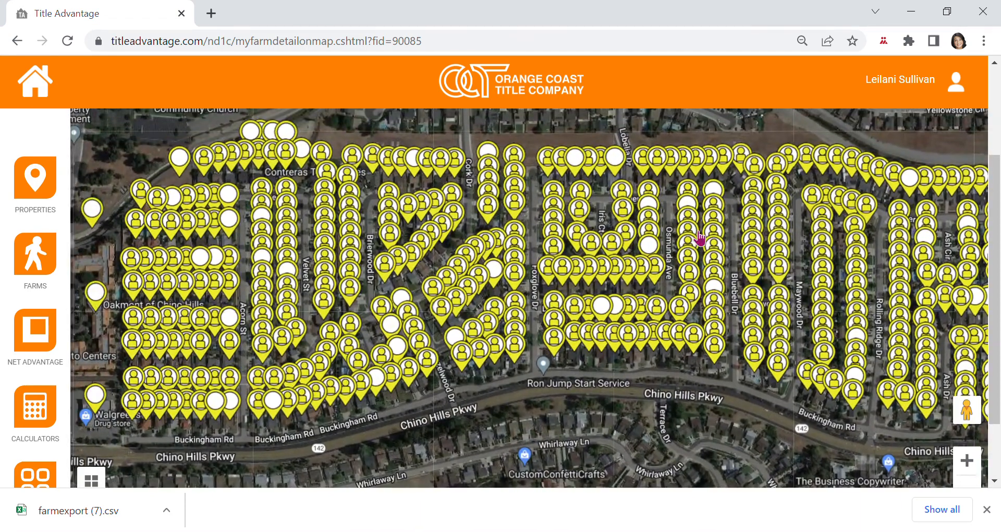
{"action": "left_click_drag", "start_coordinate": [863, 243], "coordinate": [836, 235]}
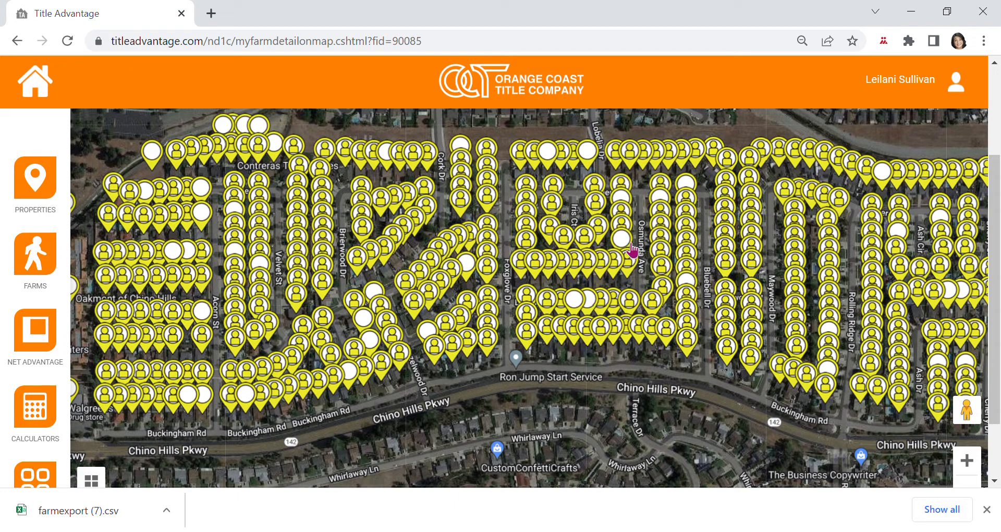
{"action": "left_click", "coordinate": [628, 244]}
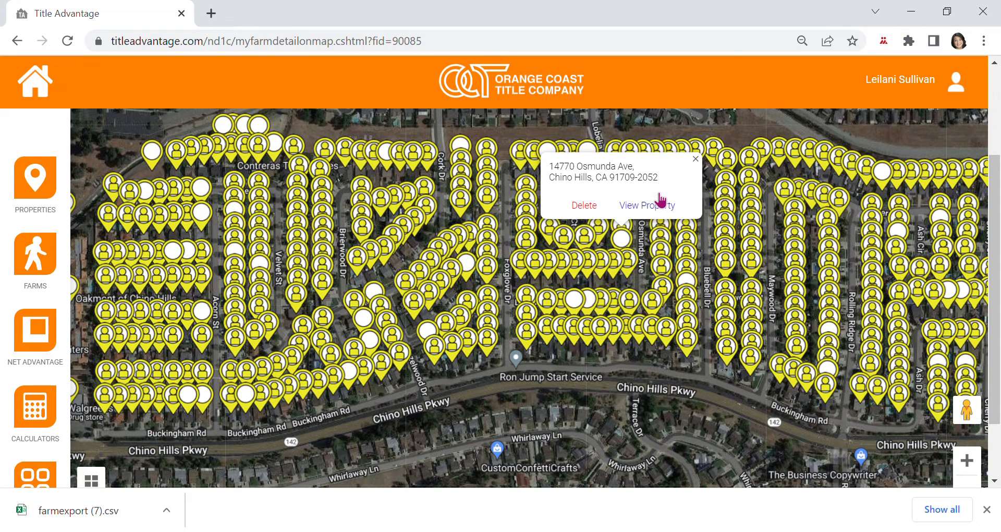
Open one property's full details from its marker popup, then go back to the farm overview.
{"action": "left_click", "coordinate": [657, 209]}
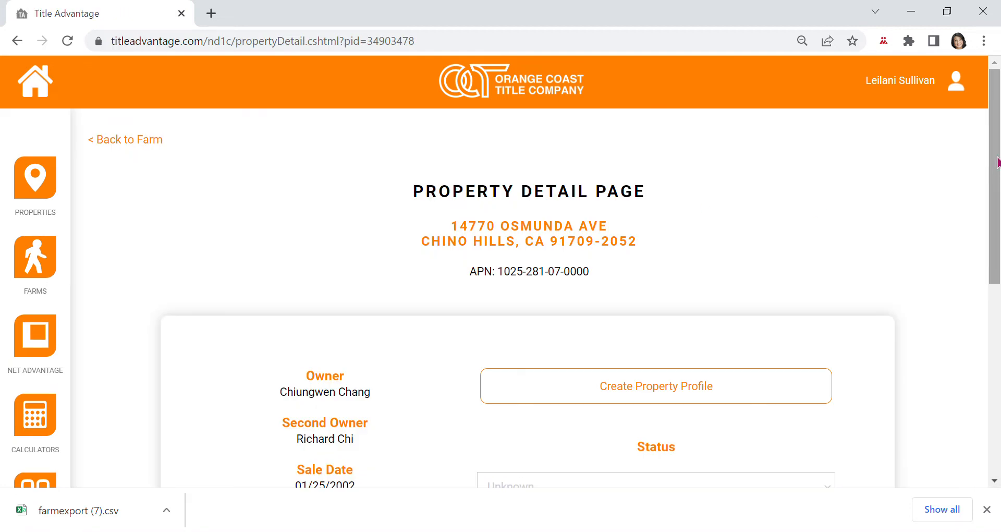
{"action": "left_click_drag", "start_coordinate": [997, 161], "coordinate": [997, 224]}
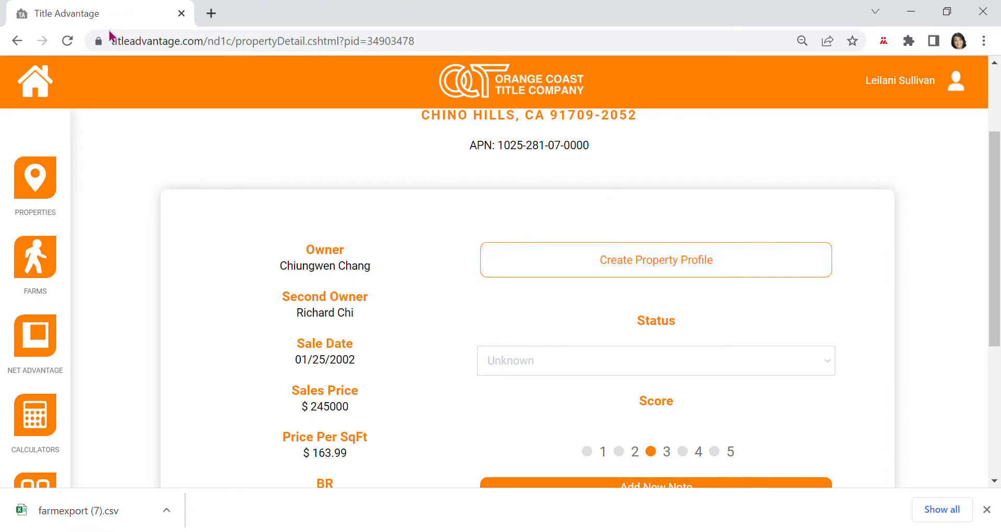
{"action": "left_click", "coordinate": [20, 41]}
{"action": "left_click", "coordinate": [20, 42]}
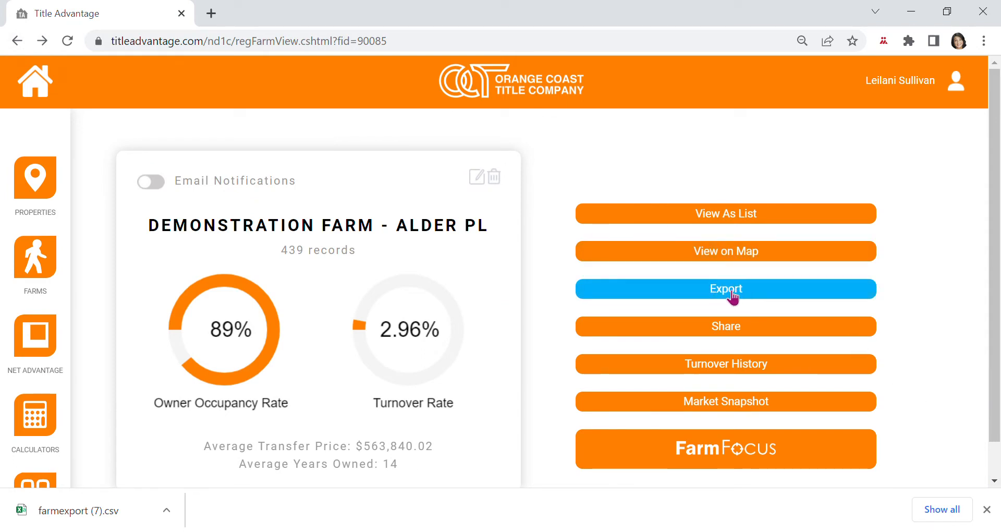
{"action": "left_click", "coordinate": [732, 296]}
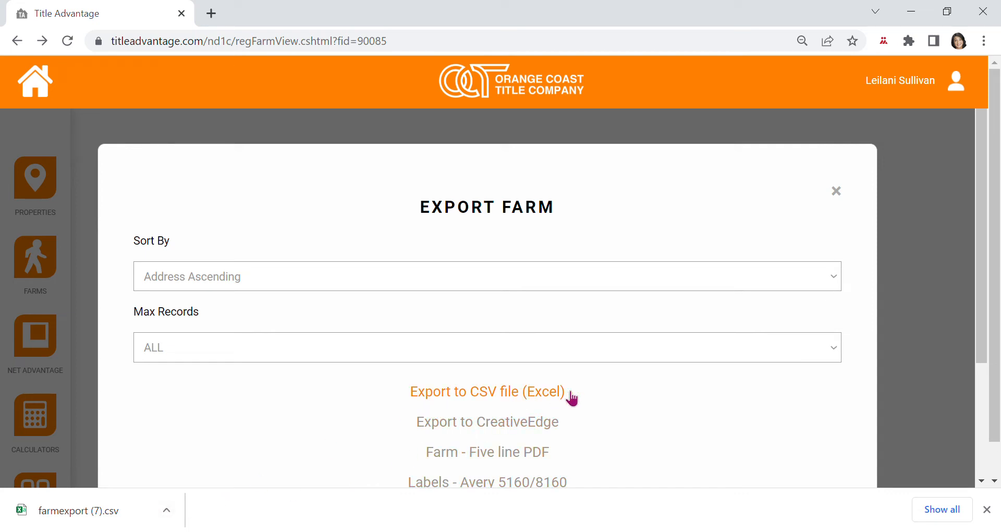
{"action": "left_click", "coordinate": [513, 400]}
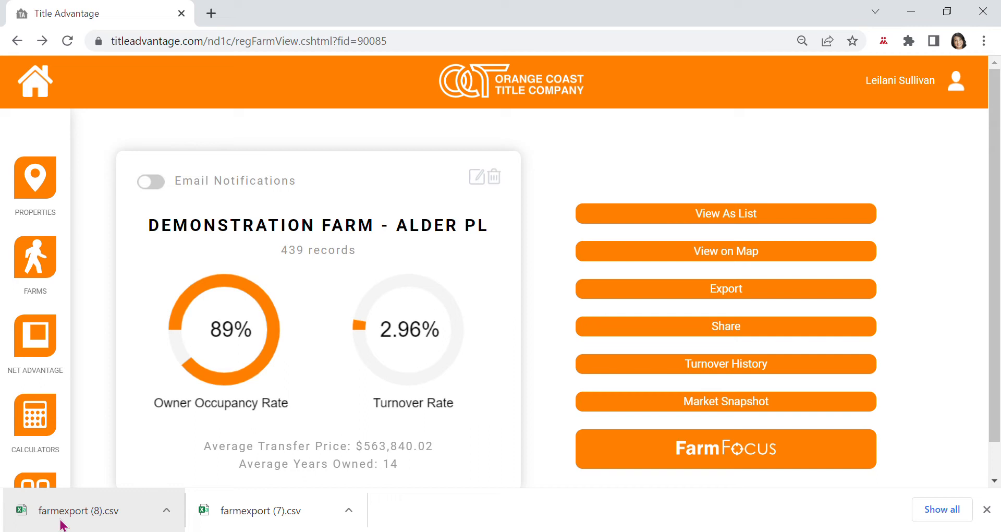
{"action": "left_click", "coordinate": [167, 514]}
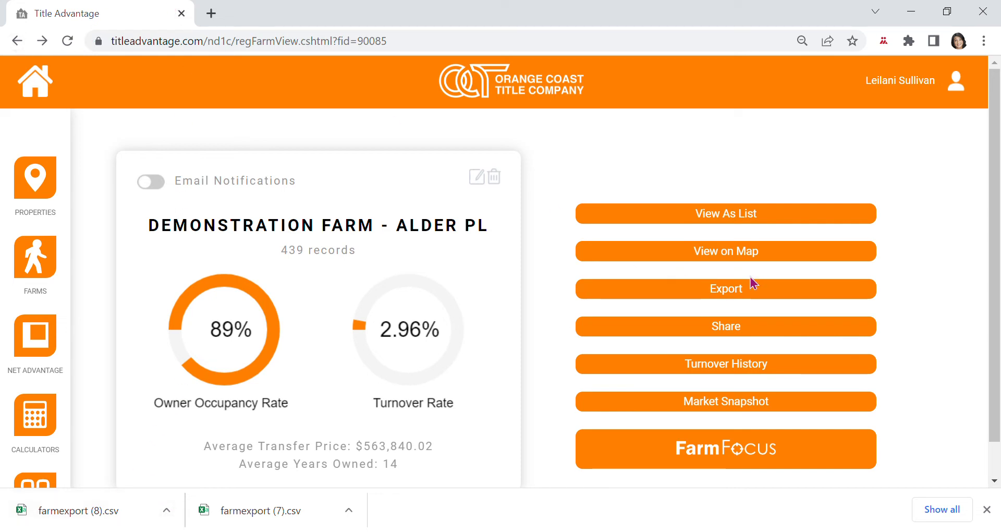
Export the farm as Avery 5160/8160 mailing labels.
{"action": "left_click", "coordinate": [733, 293]}
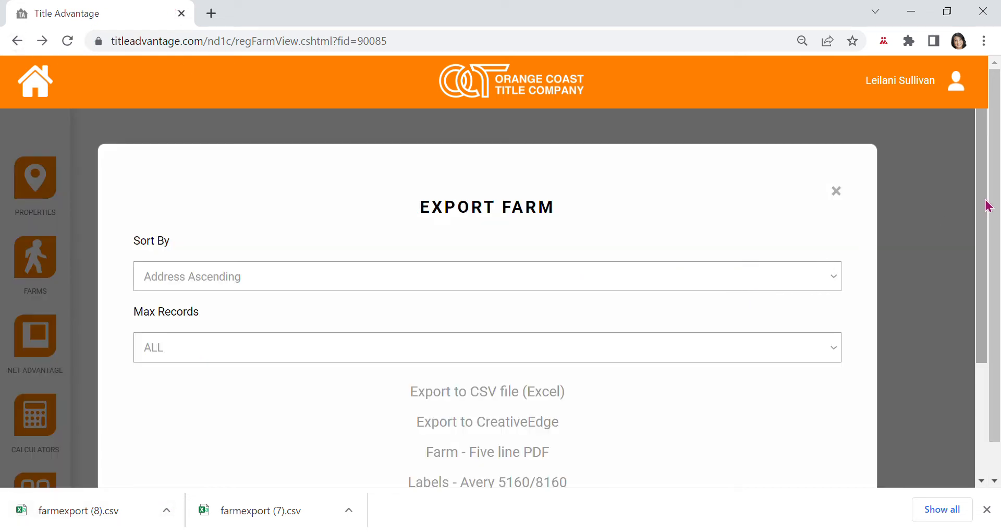
{"action": "left_click_drag", "start_coordinate": [986, 204], "coordinate": [977, 273]}
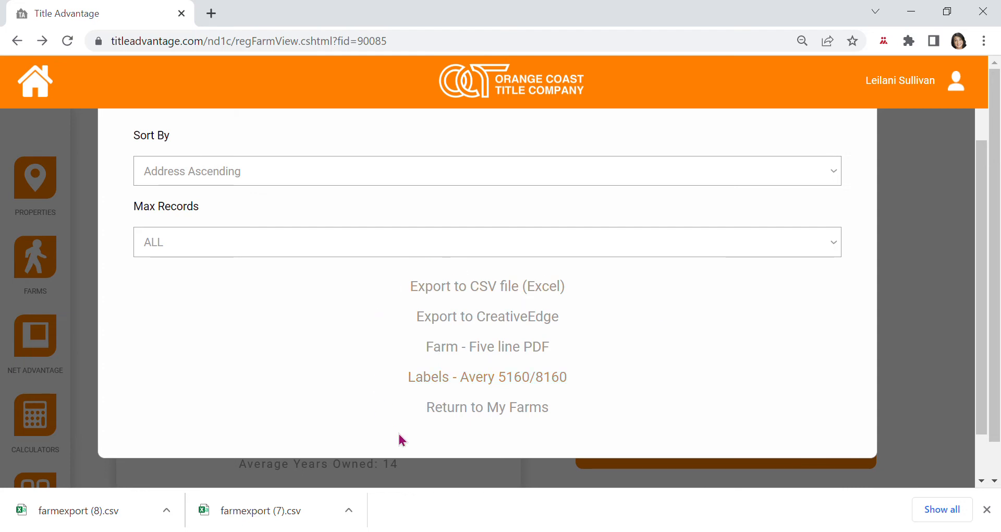
{"action": "left_click", "coordinate": [486, 384]}
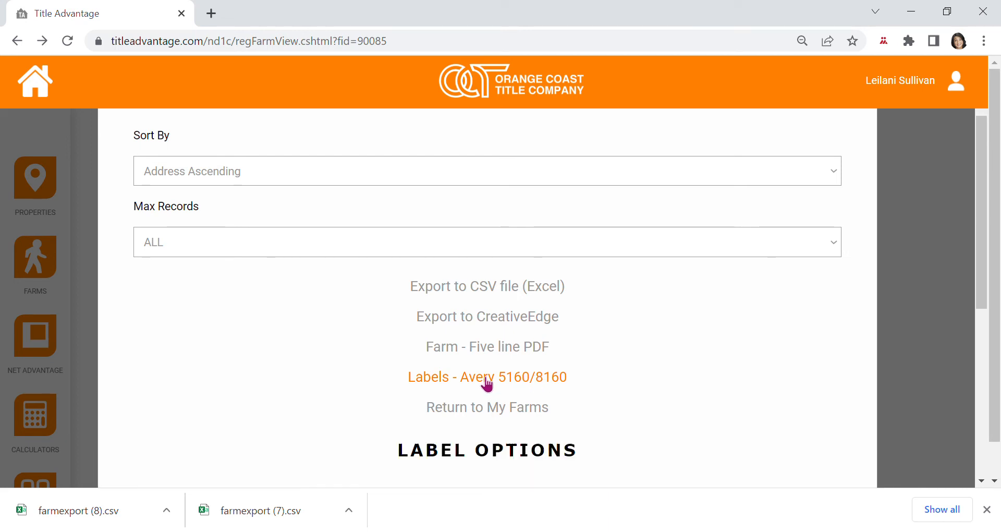
{"action": "left_click_drag", "start_coordinate": [981, 277], "coordinate": [962, 356]}
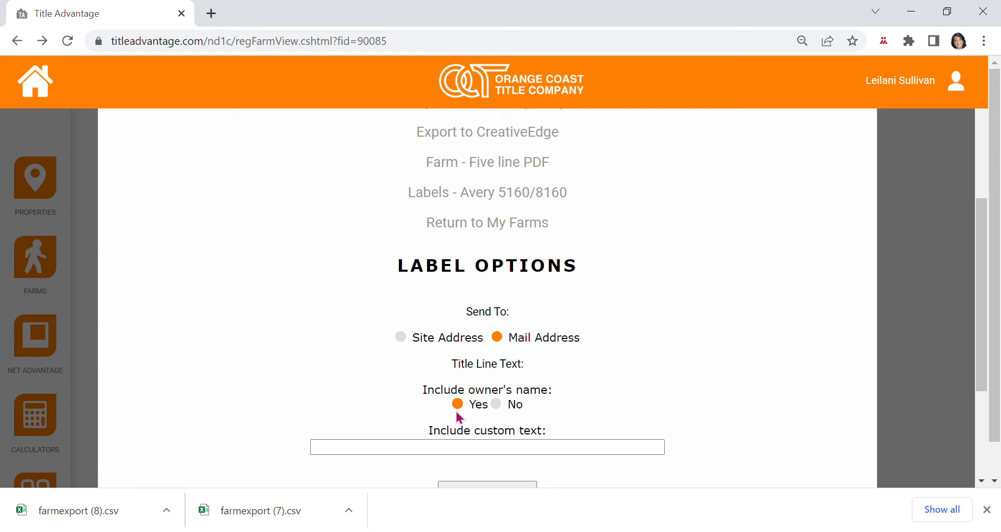
Leave the custom title text empty and include owners' names on the Mail Address labels.
{"action": "left_click", "coordinate": [498, 406]}
{"action": "left_click", "coordinate": [373, 444]}
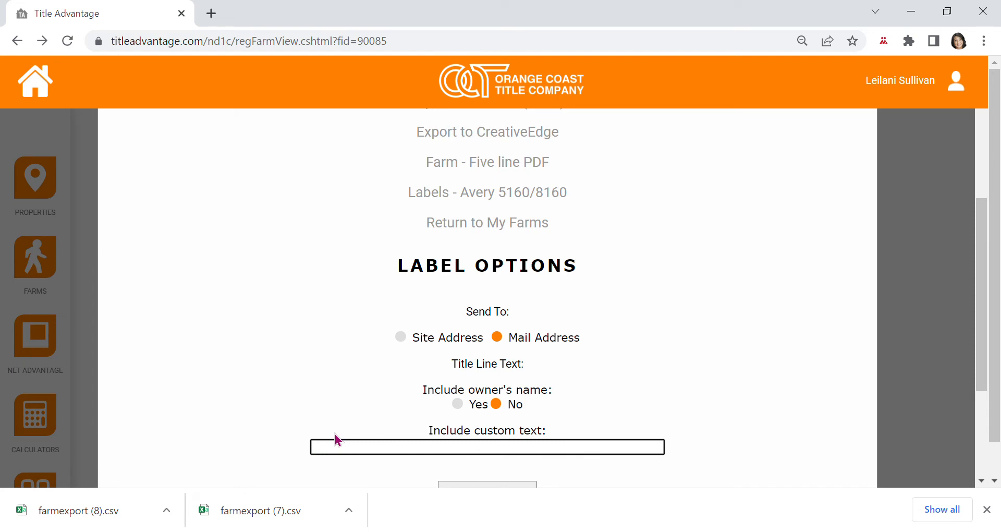
{"action": "type", "text": "Our Neighbor"}
{"action": "key", "text": "ctrl+a"}
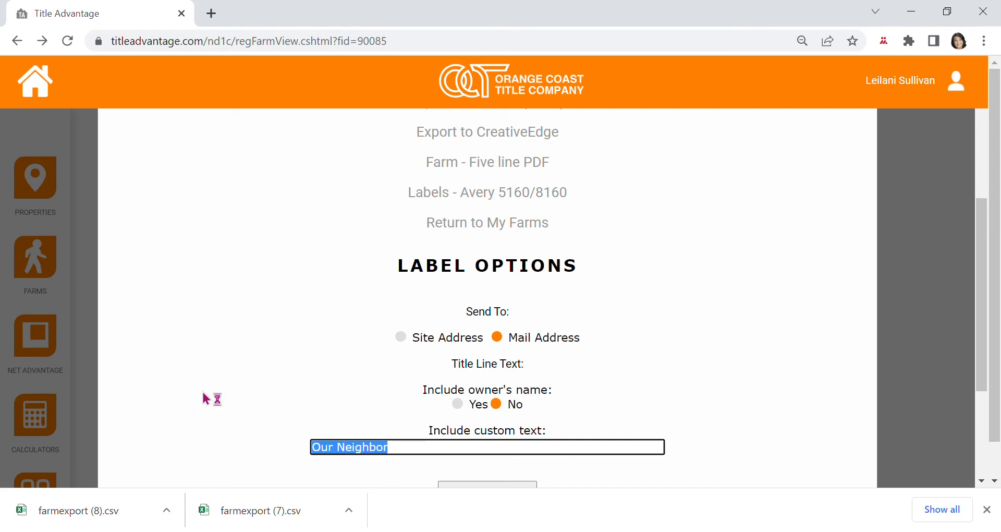
{"action": "type", "text": "Current Resid"}
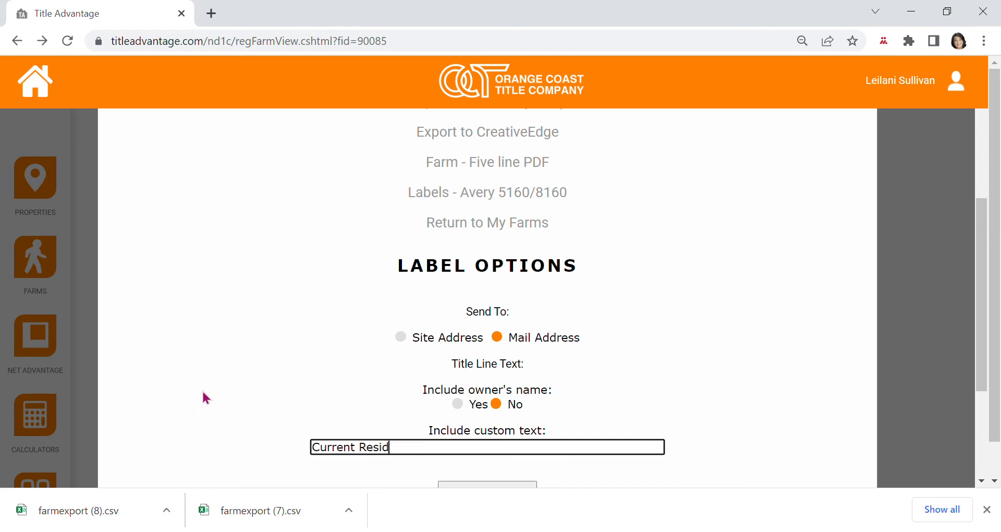
{"action": "type", "text": "ent"}
{"action": "left_click_drag", "start_coordinate": [447, 461], "coordinate": [276, 433]}
{"action": "key", "text": "BackSpace"}
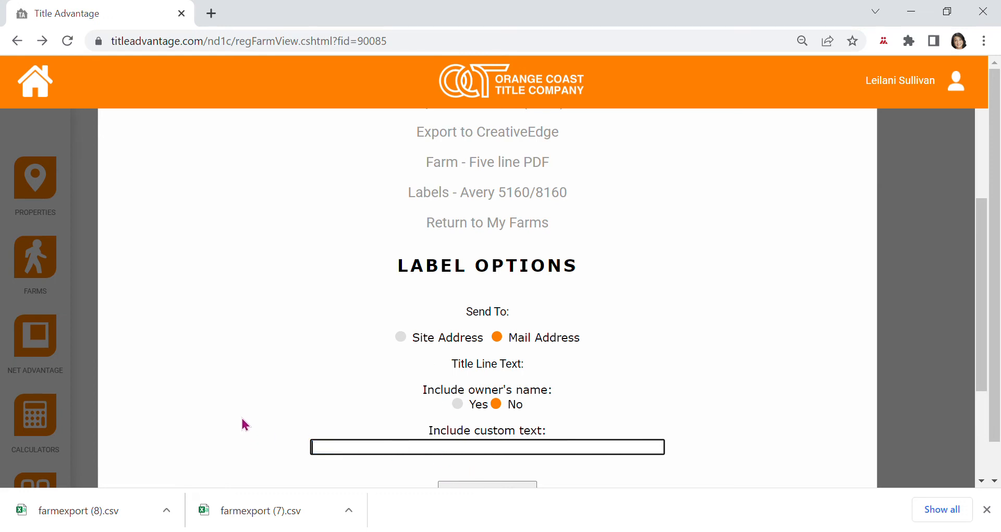
{"action": "left_click", "coordinate": [458, 404]}
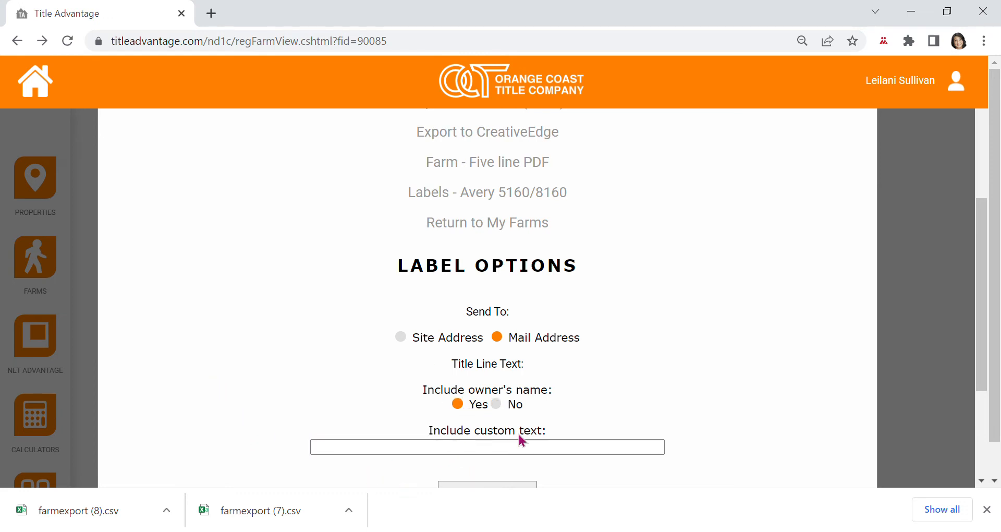
{"action": "left_click_drag", "start_coordinate": [984, 302], "coordinate": [983, 349]}
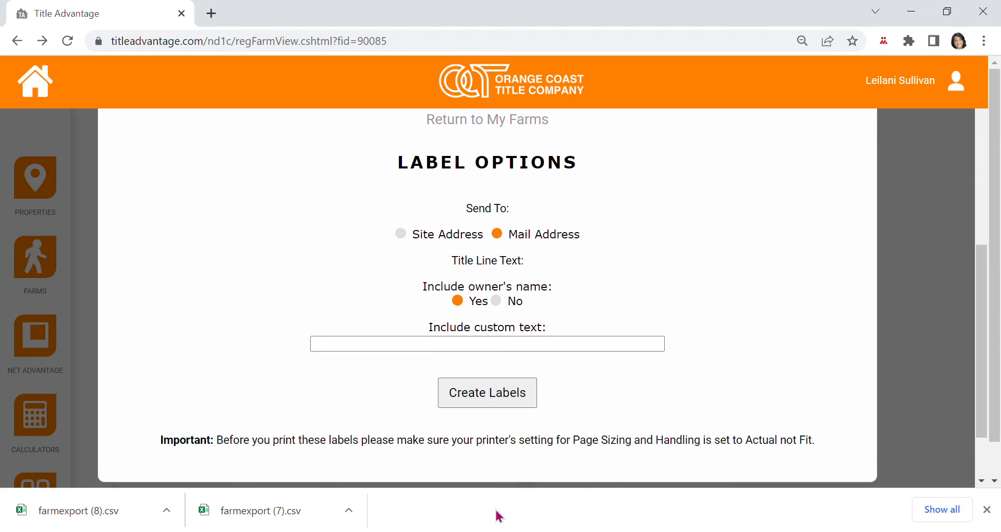
{"action": "left_click", "coordinate": [503, 396]}
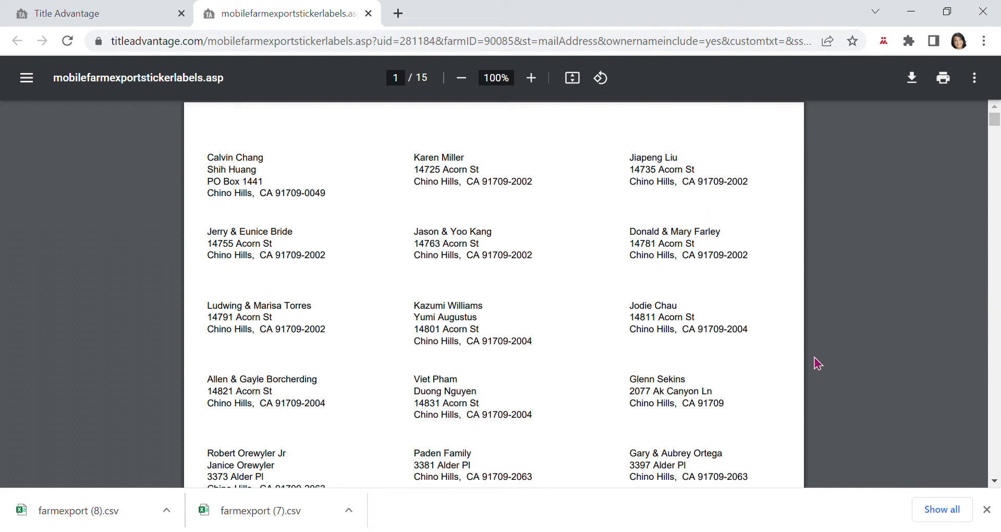
{"action": "left_click", "coordinate": [951, 88]}
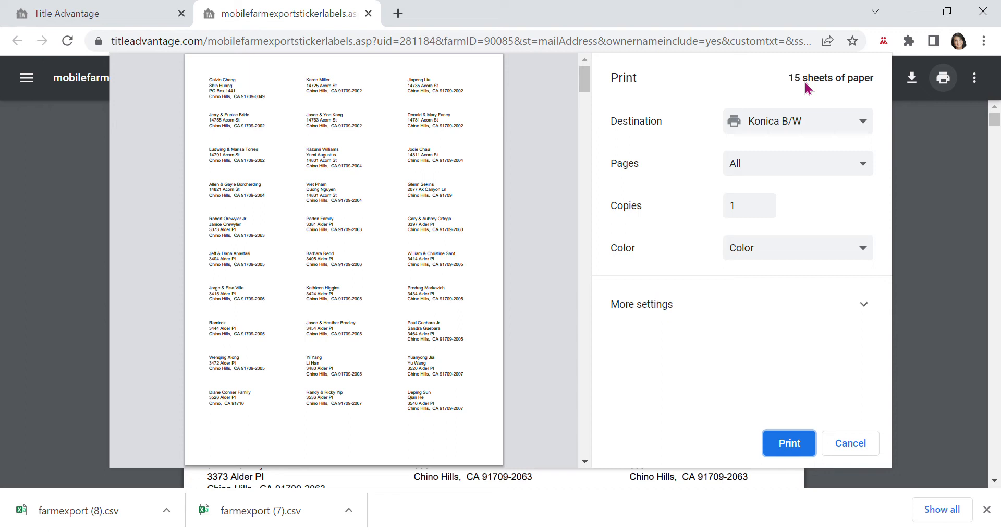
{"action": "left_click", "coordinate": [869, 253]}
{"action": "left_click", "coordinate": [773, 267]}
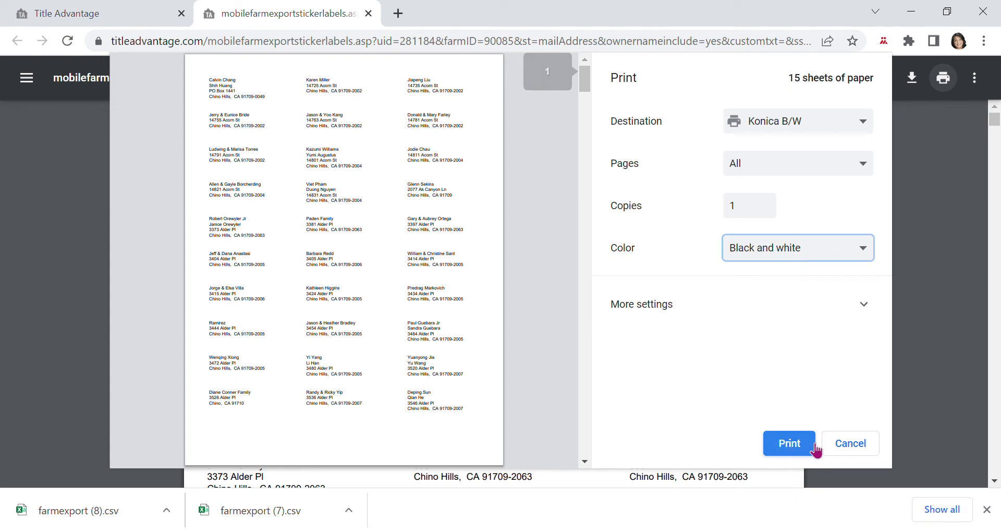
{"action": "left_click", "coordinate": [851, 448]}
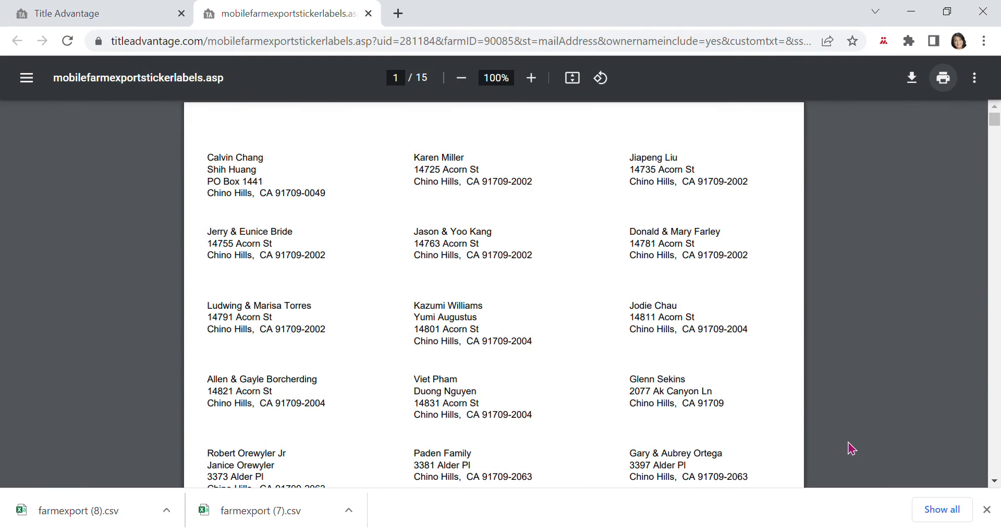
{"action": "left_click", "coordinate": [368, 13]}
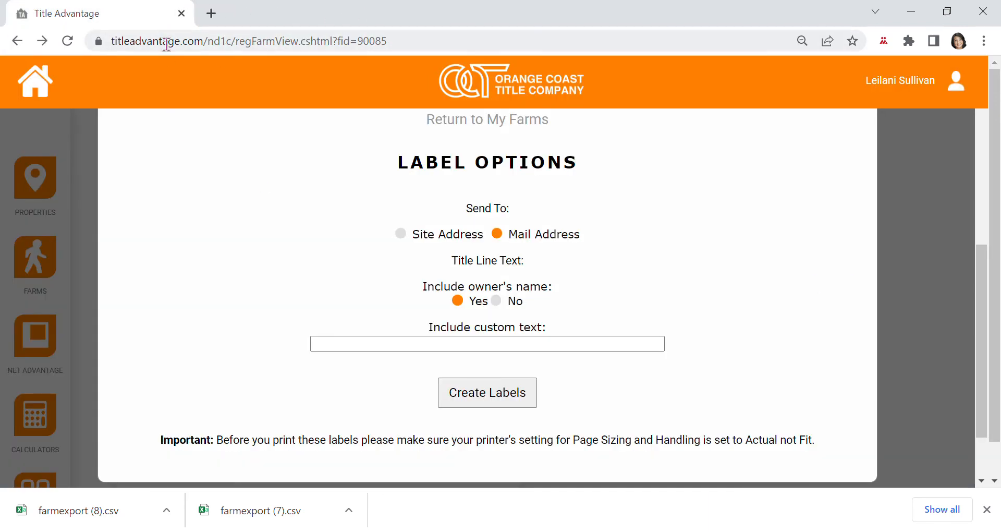
Open Demonstration Farm - Alder Pl from My Farms and start a Market Snapshot with property type Both.
{"action": "left_click", "coordinate": [12, 41]}
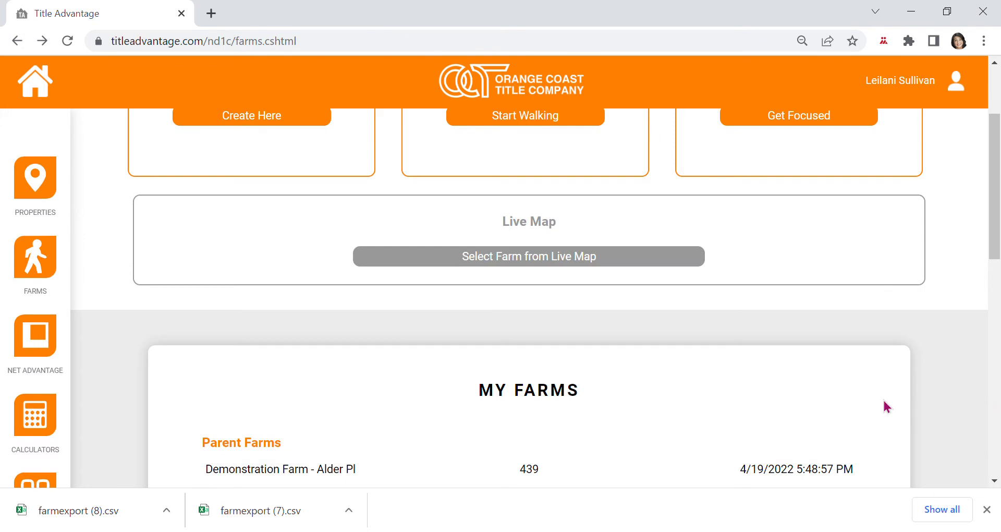
{"action": "left_click", "coordinate": [332, 469]}
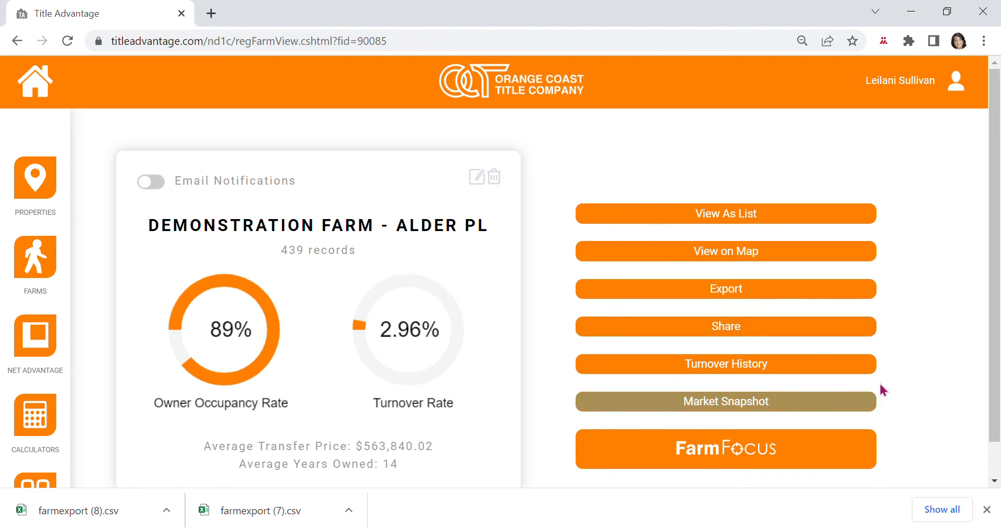
{"action": "left_click", "coordinate": [728, 406]}
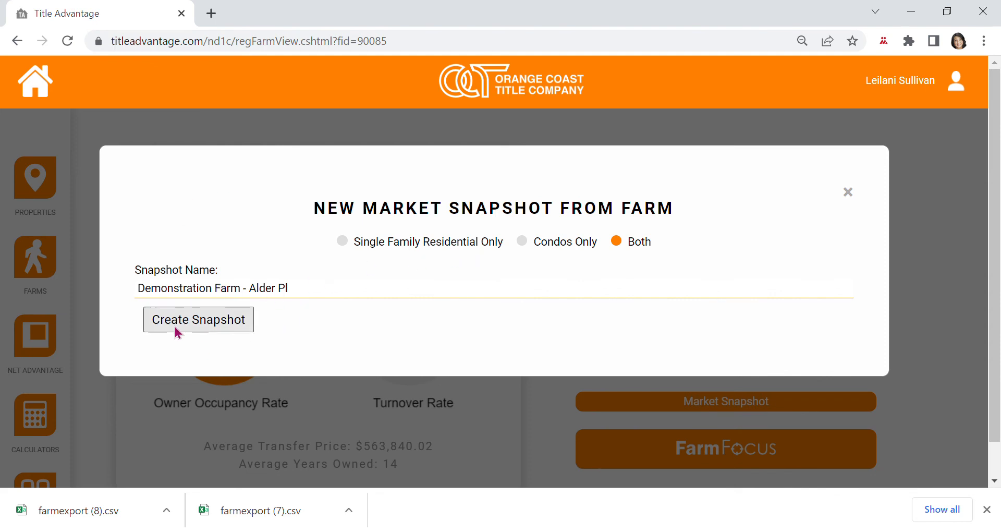
{"action": "left_click", "coordinate": [346, 245]}
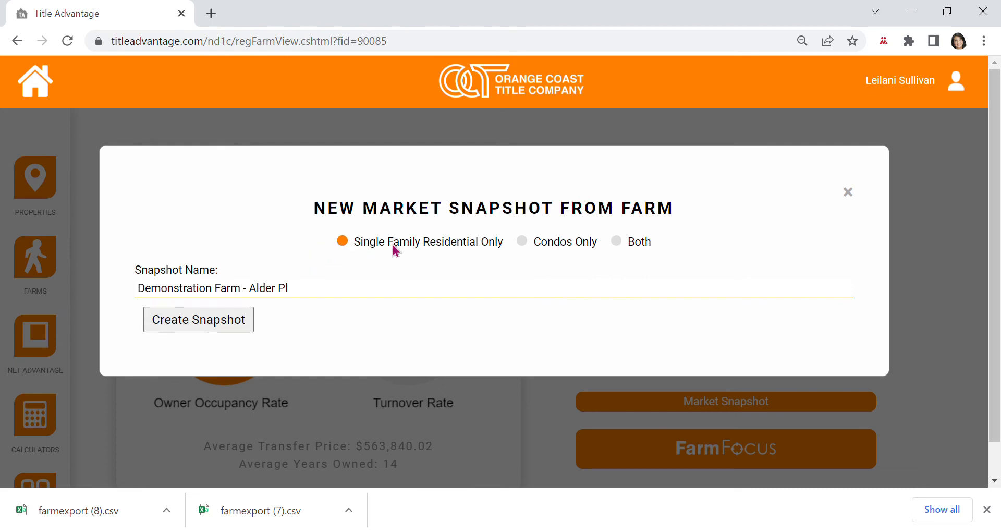
{"action": "left_click", "coordinate": [523, 243]}
{"action": "left_click", "coordinate": [624, 251]}
Create the snapshot (432 homes, 81% owner occupancy) and review its average sales price chart.
{"action": "left_click", "coordinate": [182, 325]}
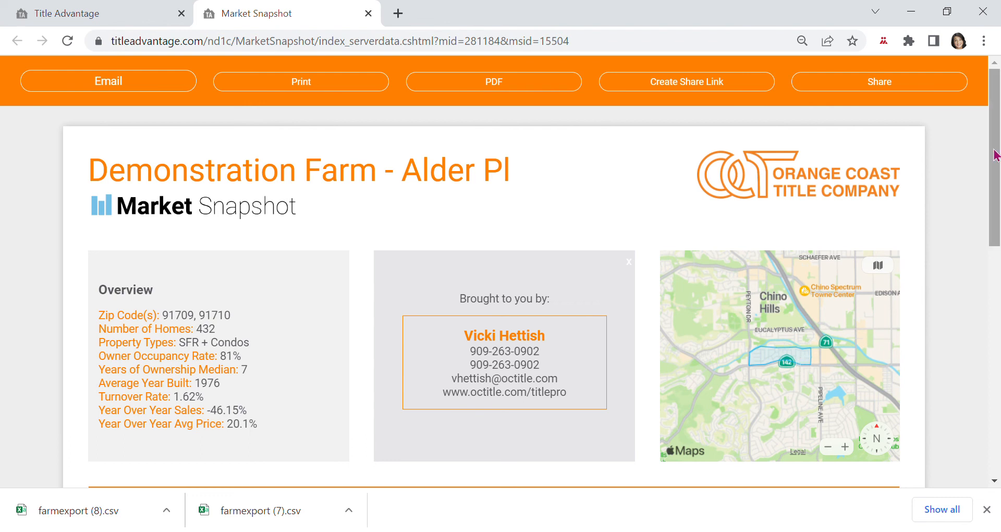
{"action": "left_click_drag", "start_coordinate": [999, 147], "coordinate": [974, 280]}
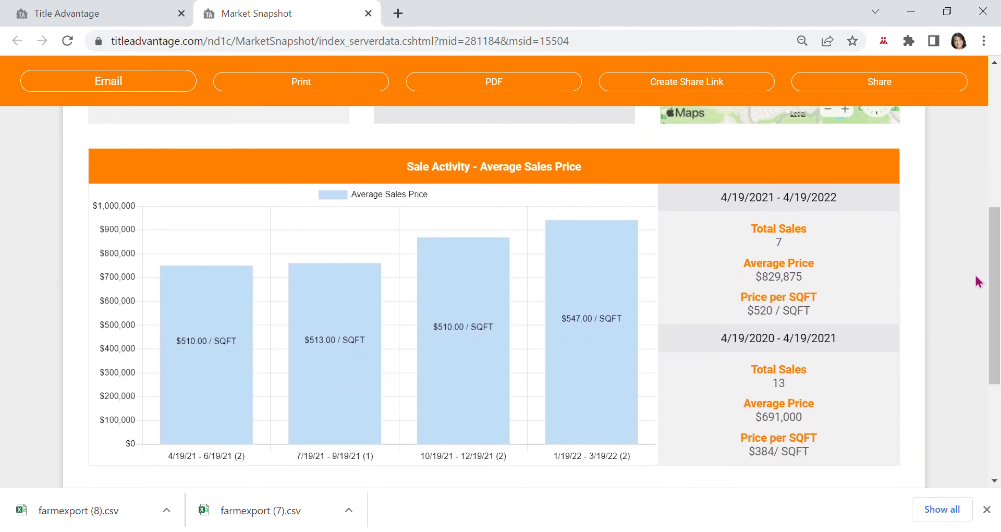
{"action": "mouse_move", "coordinate": [162, 331]}
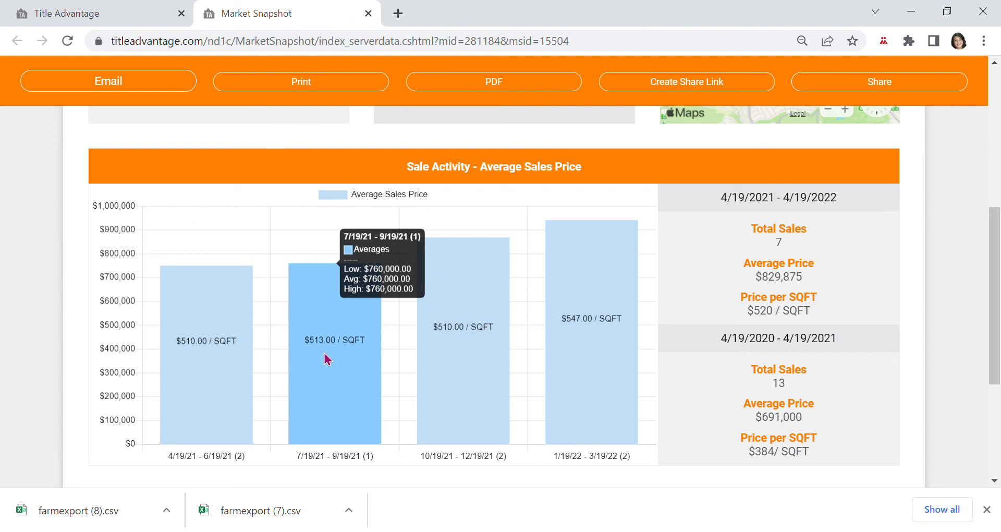
{"action": "mouse_move", "coordinate": [465, 303]}
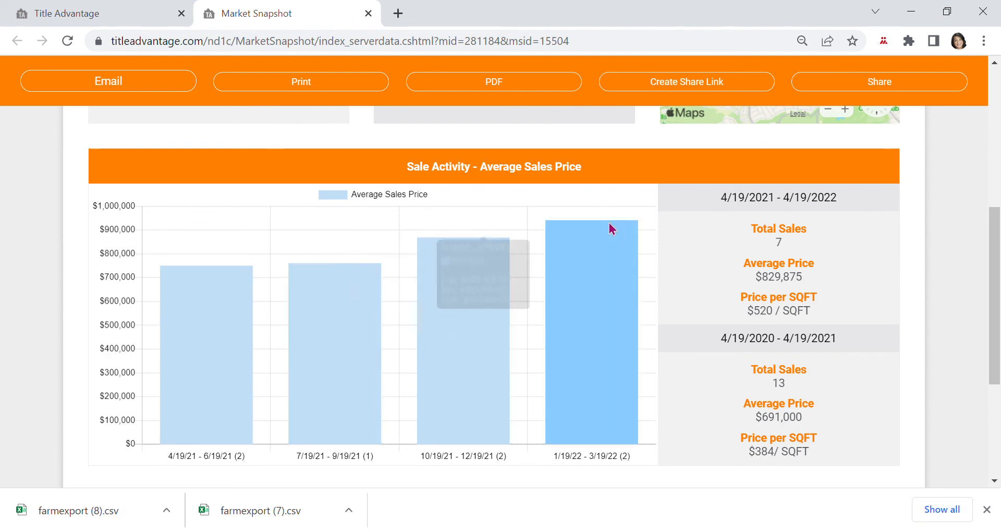
{"action": "mouse_move", "coordinate": [600, 277]}
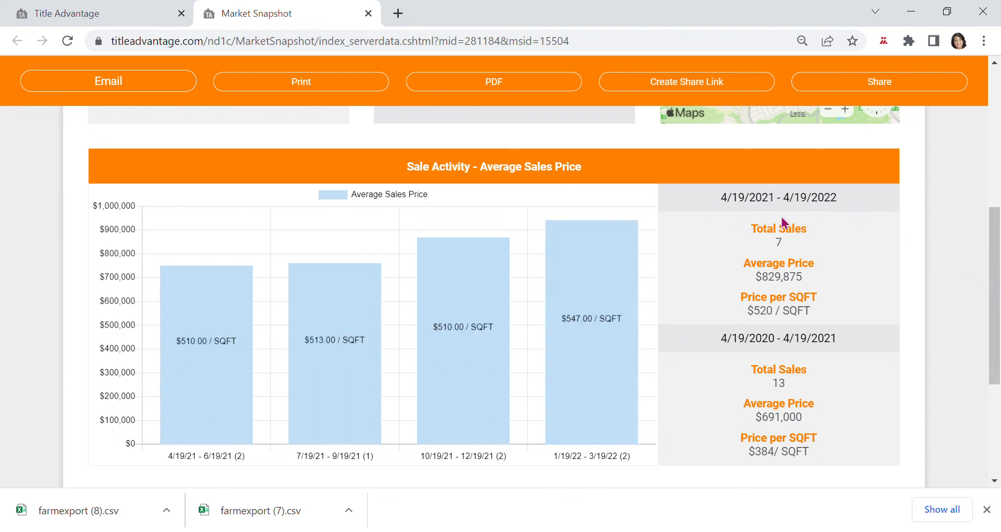
{"action": "left_click_drag", "start_coordinate": [995, 260], "coordinate": [994, 122]}
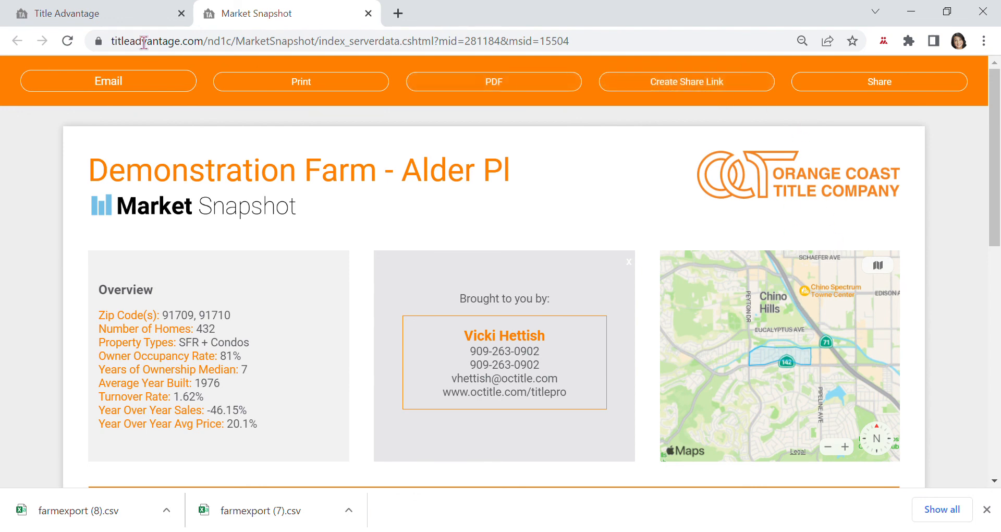
Close the Market Snapshot tab, returning to the farm overview with 439 records.
{"action": "left_click", "coordinate": [368, 13]}
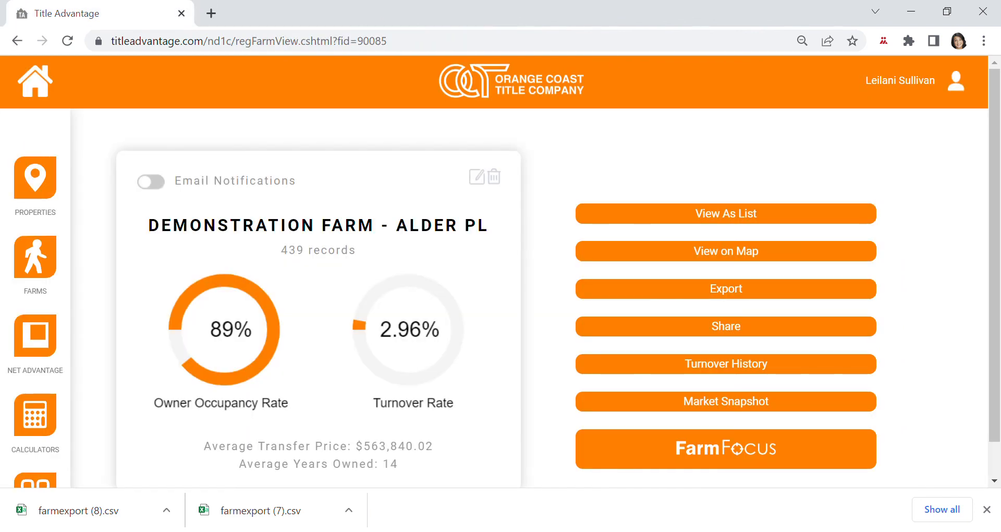